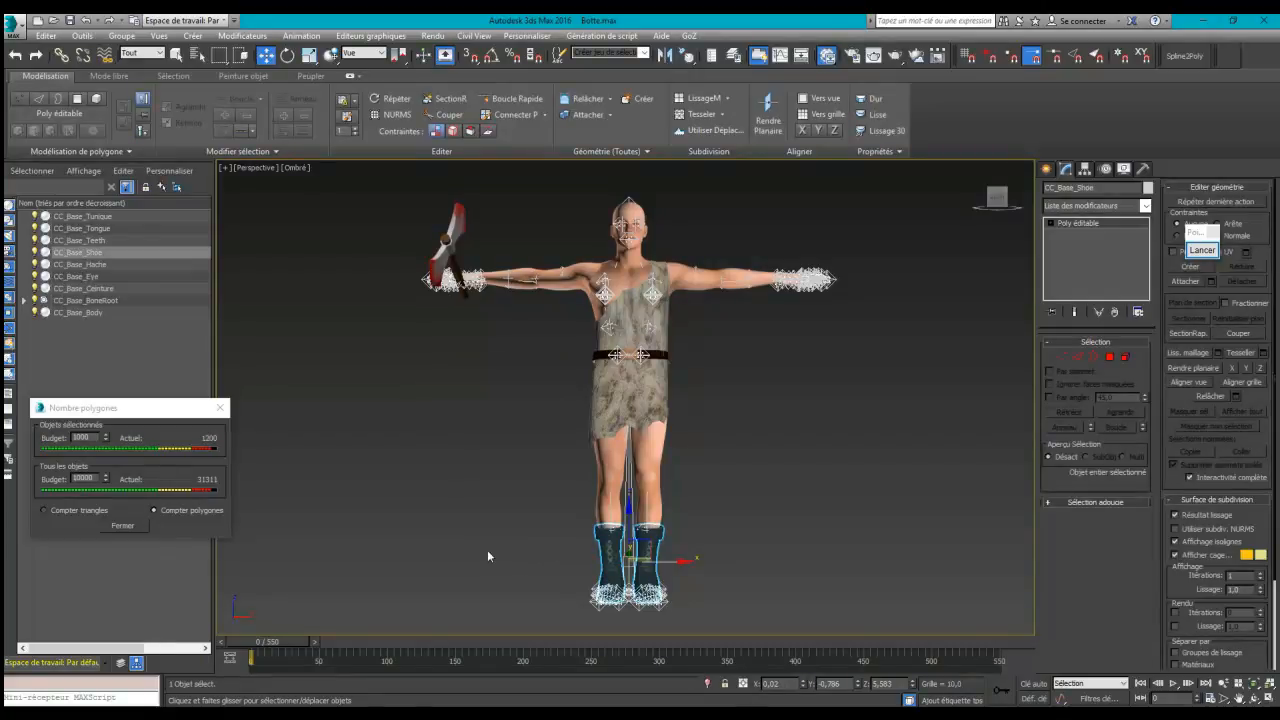
Step: Switch to the Aide CC.pdf guide in Adobe Acrobat and consult the polygon count range for Chaussures
drag(155, 414, 481, 376)
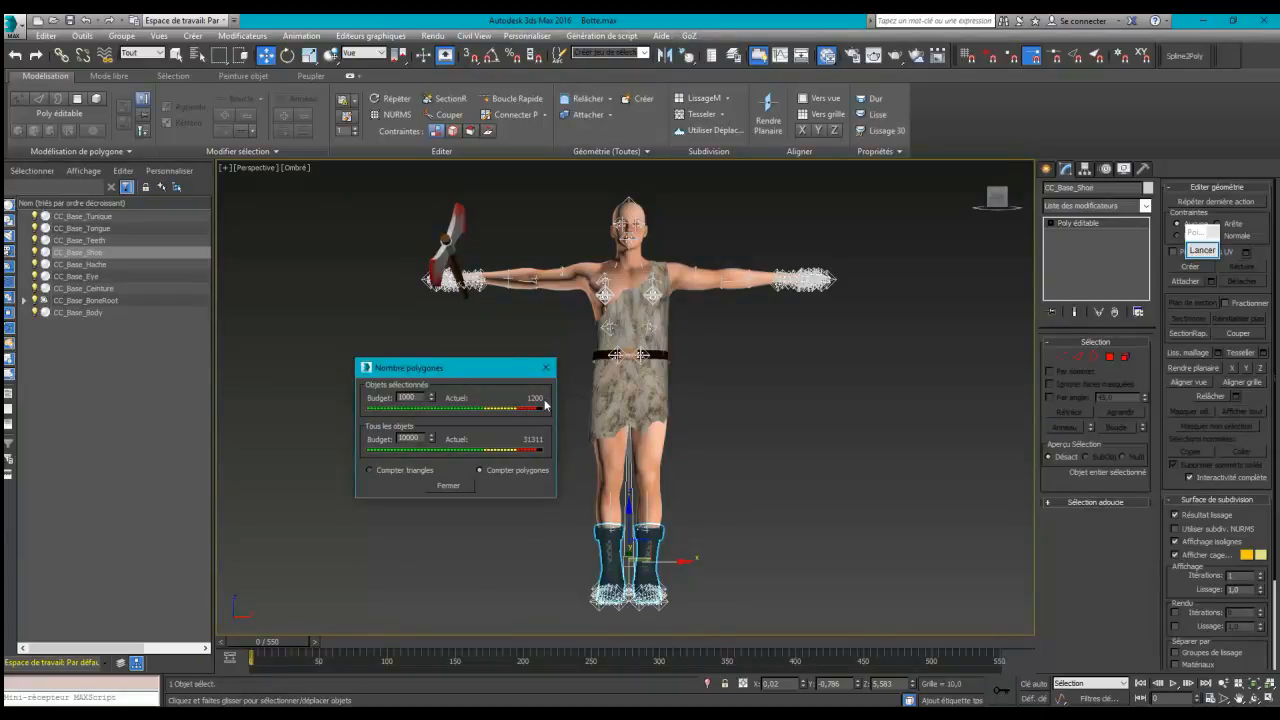
key(alt+Tab)
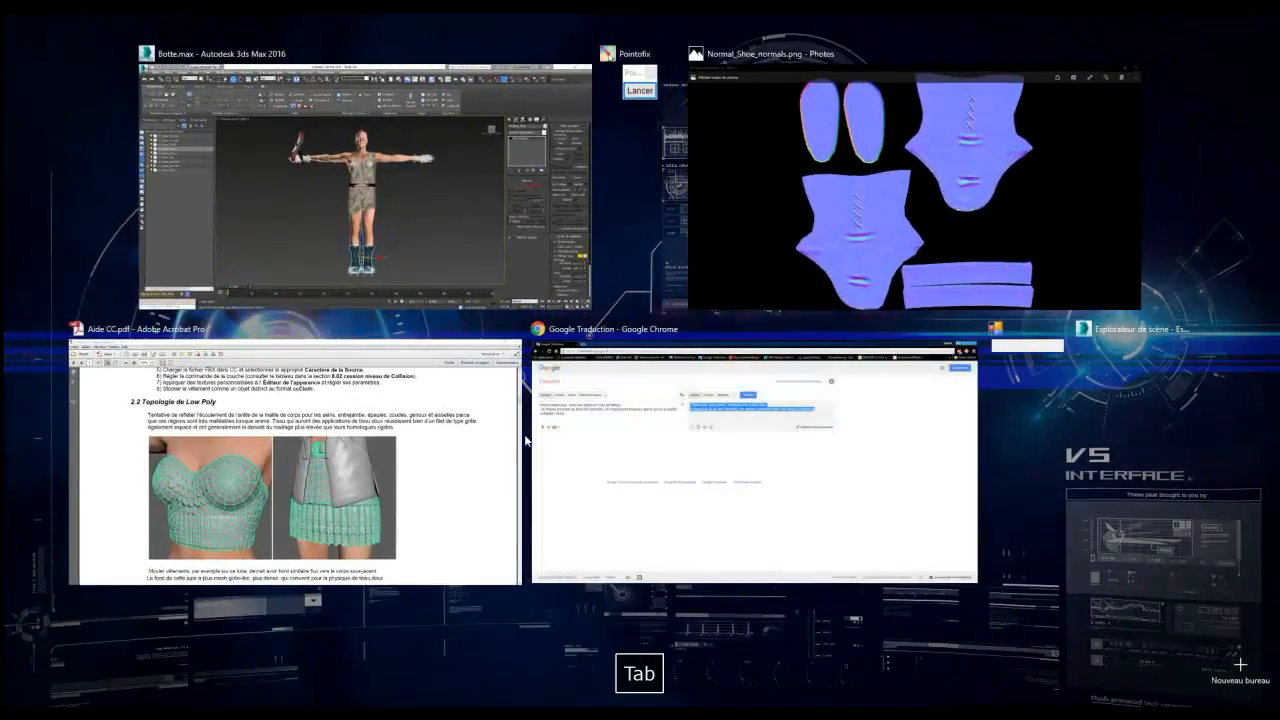
click(397, 470)
scroll(390, 450, up, 10)
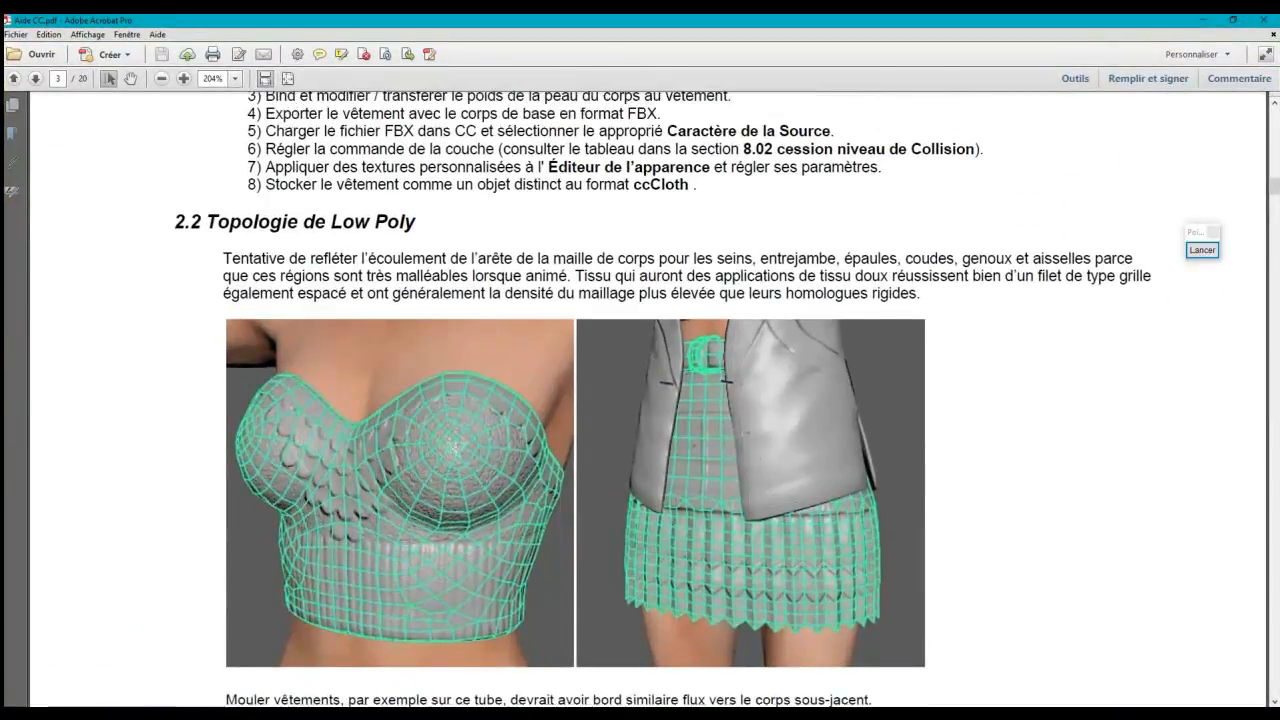
scroll(382, 425, up, 12)
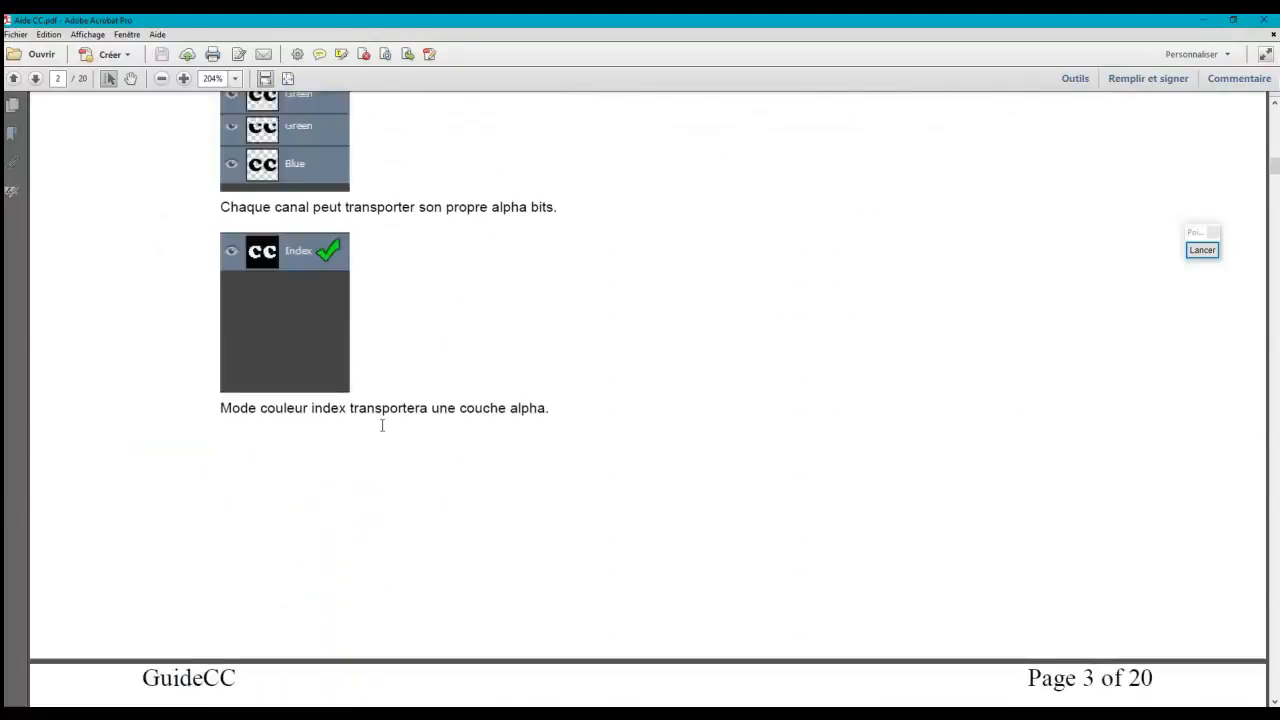
scroll(383, 426, up, 5)
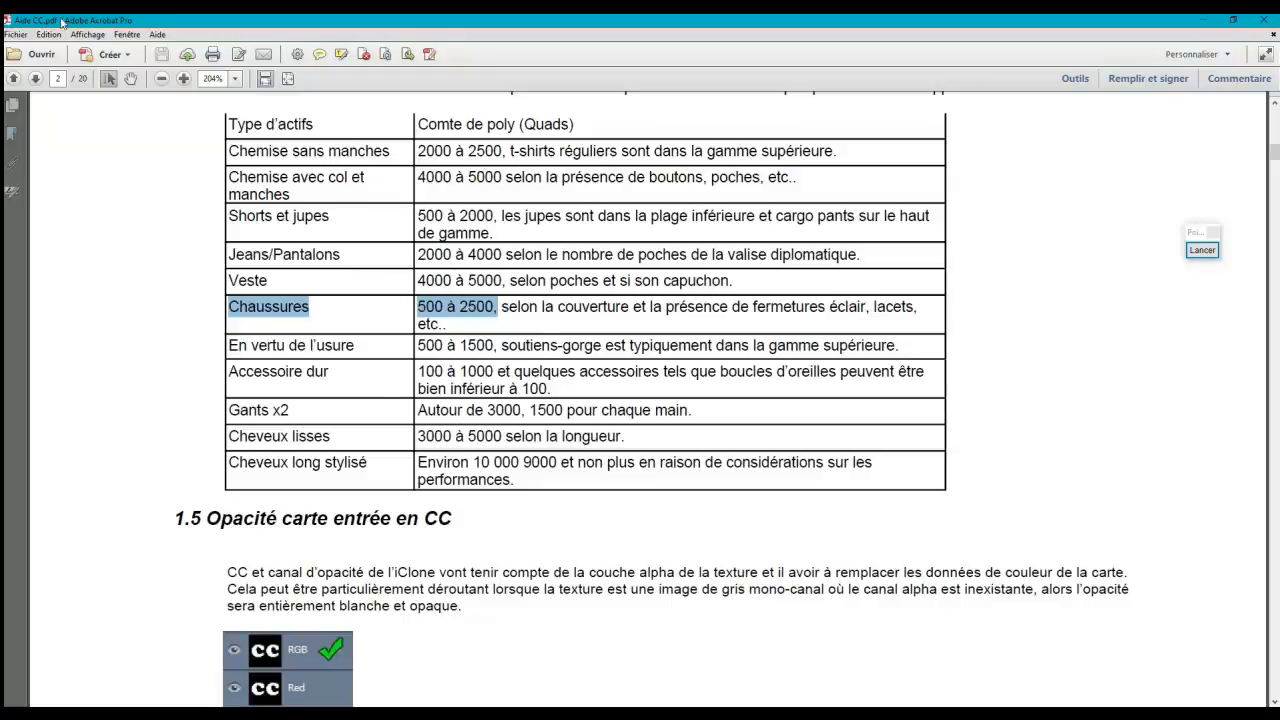
Step: Review section 2.2 Topologie de Low Poly in the guide and bring up the Normal_Shoe_normals.png image
click(35, 79)
scroll(205, 228, down, 10)
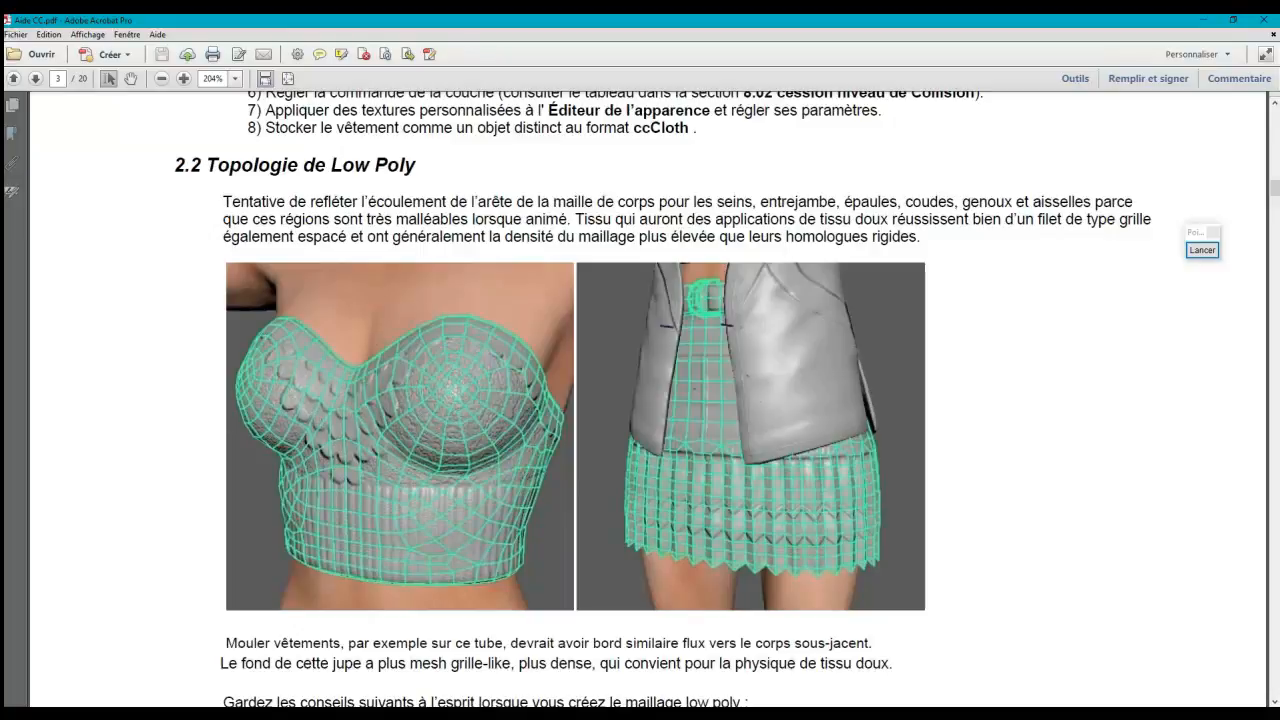
click(641, 714)
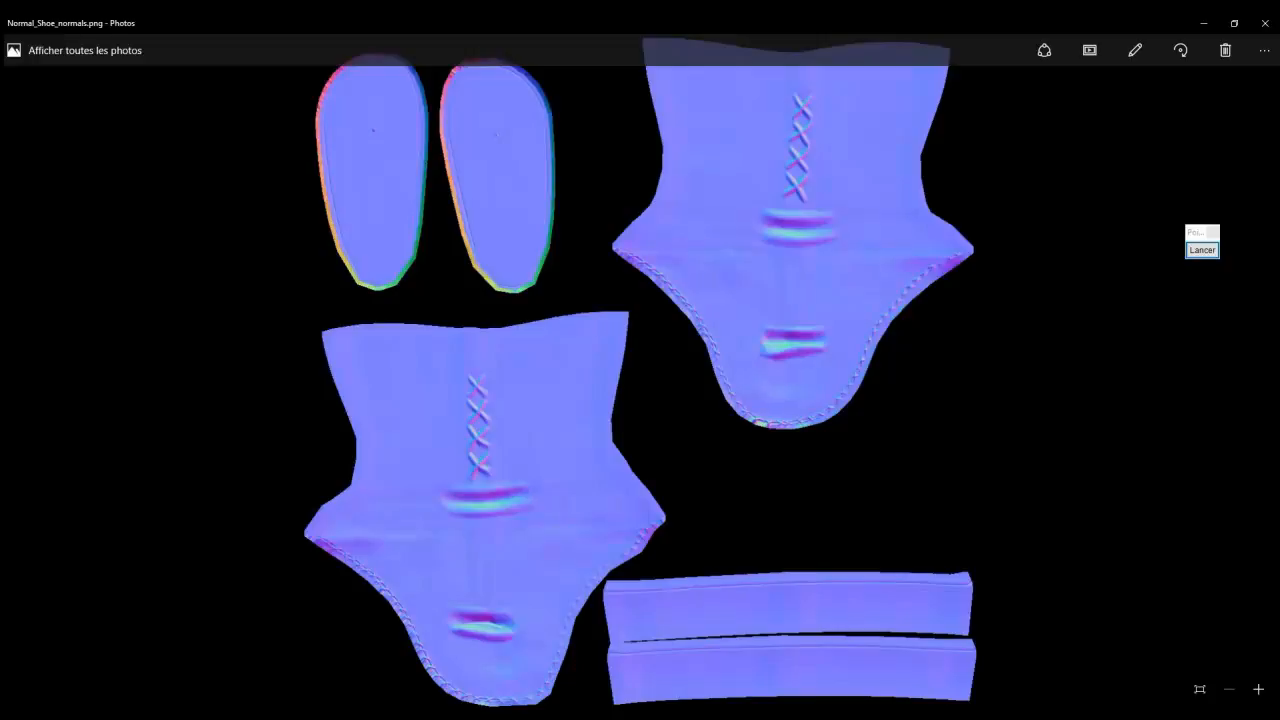
Step: Return to 3ds Max and close the polygon count window
click(580, 655)
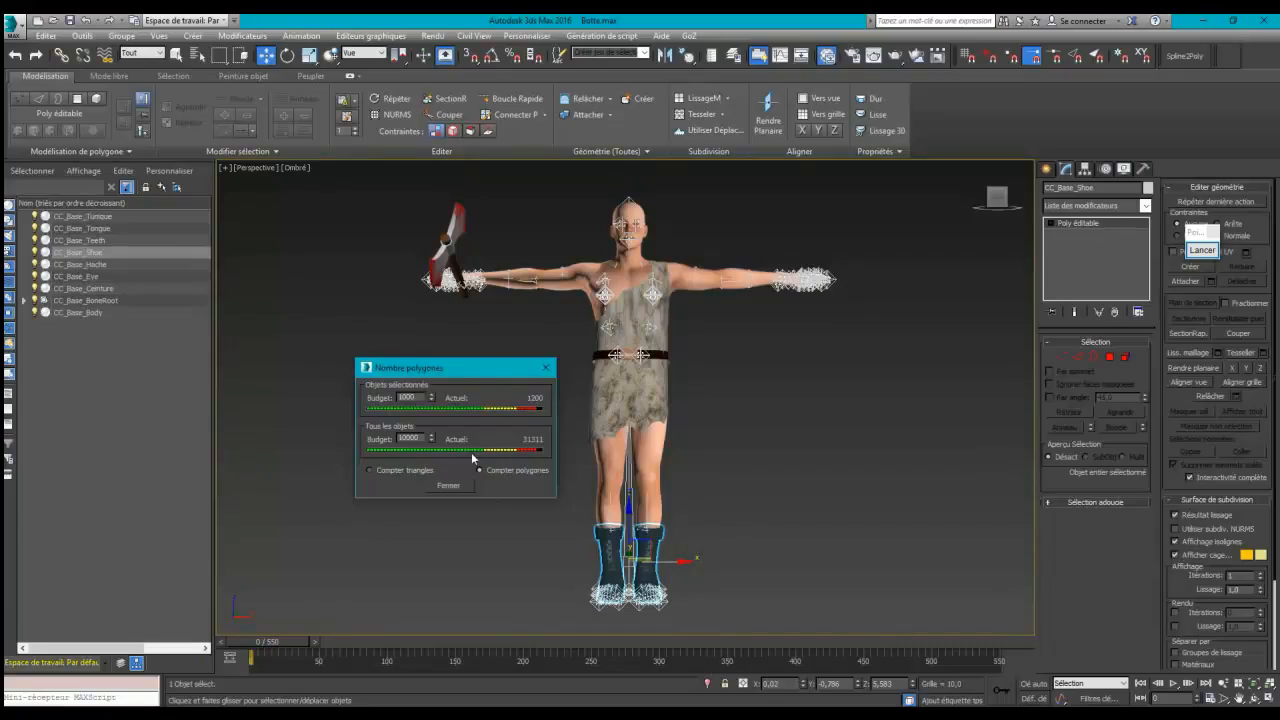
click(457, 488)
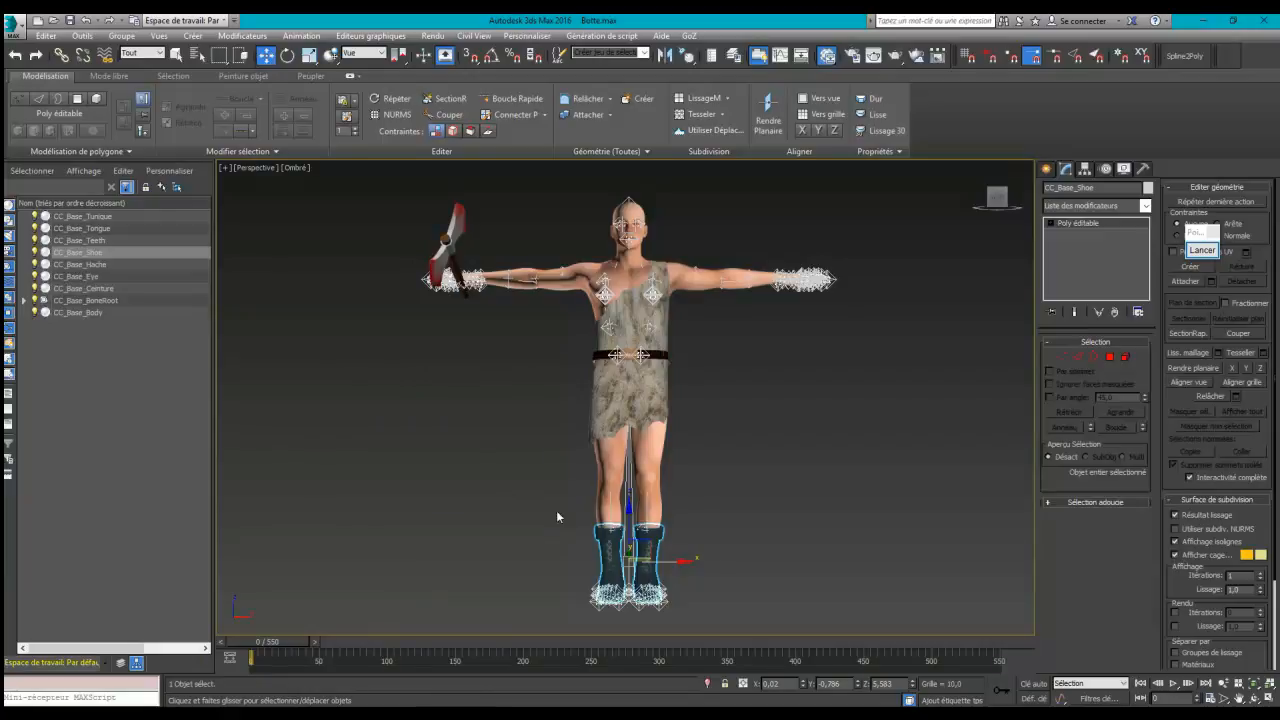
Step: Hide the body, clothing, axe, eye, teeth and tongue objects, leaving only the CC_Base_BoneRoot skeleton displayed with nothing selected
click(34, 312)
click(35, 288)
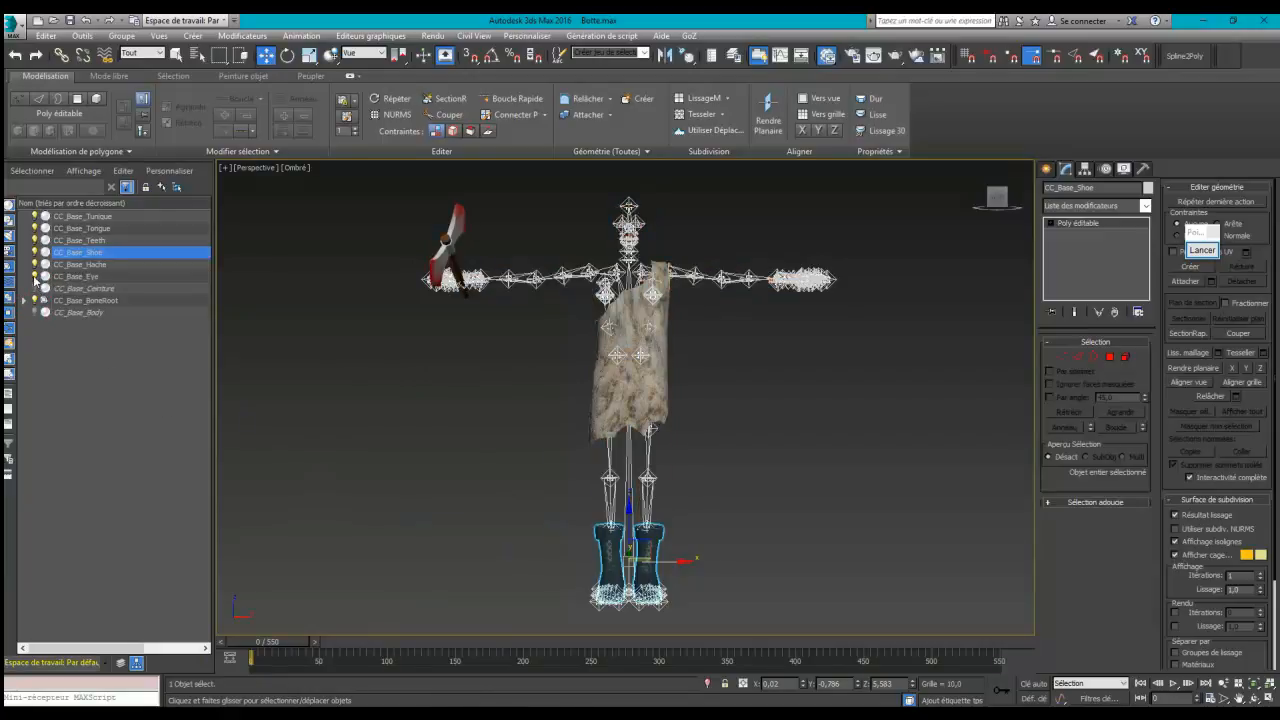
click(34, 264)
click(34, 252)
click(34, 240)
click(34, 228)
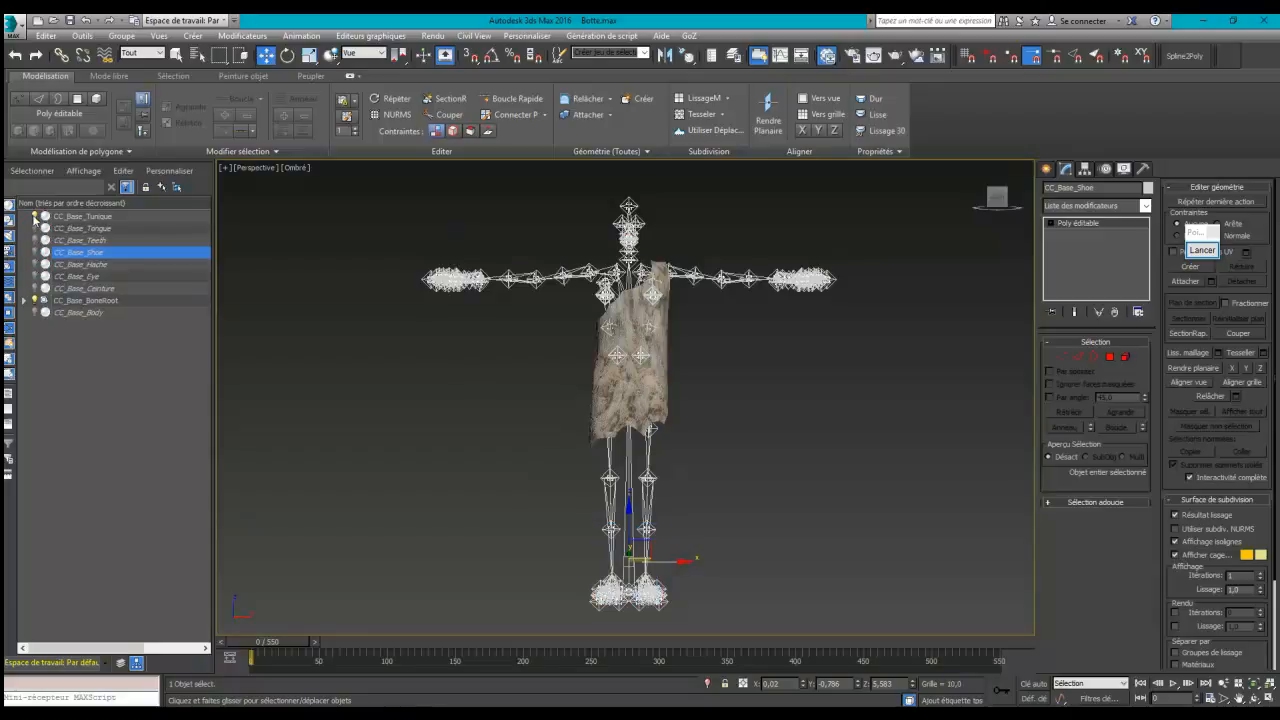
click(34, 216)
click(373, 462)
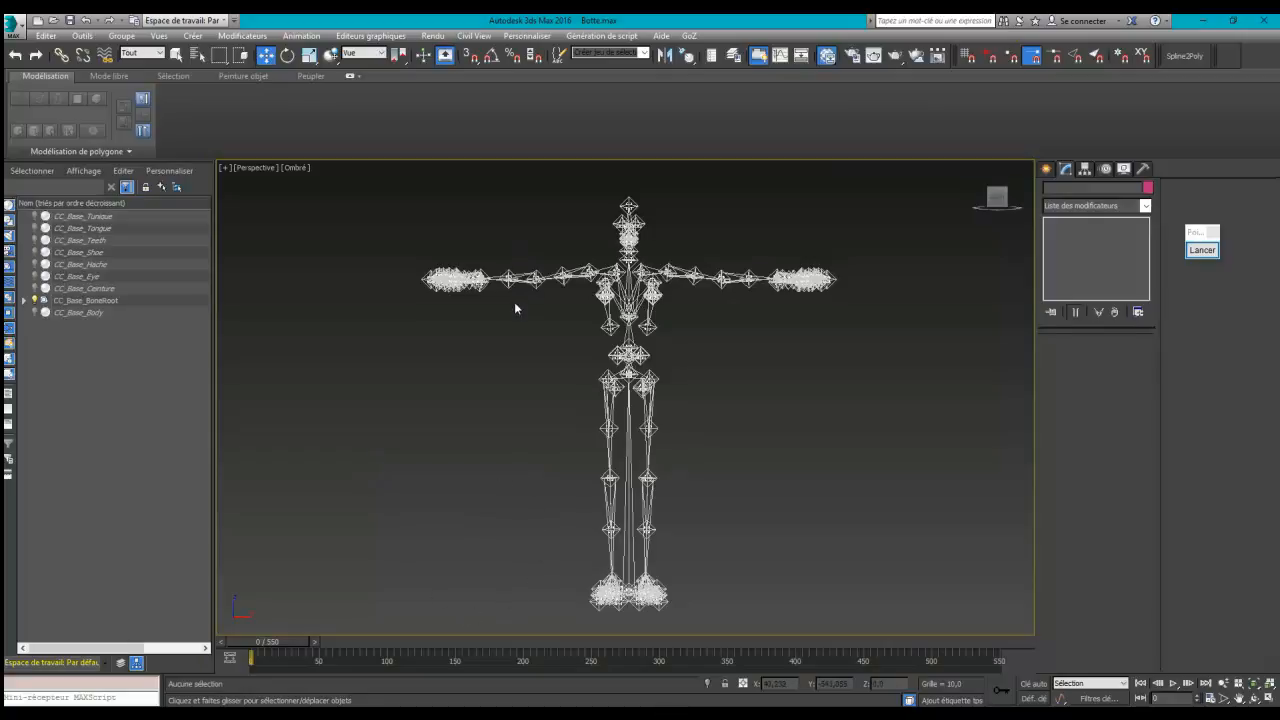
Step: Start Pointofix annotation, draw a yellow rectangle around the foot bones and label it "Chaussures - Shoes"
click(1203, 251)
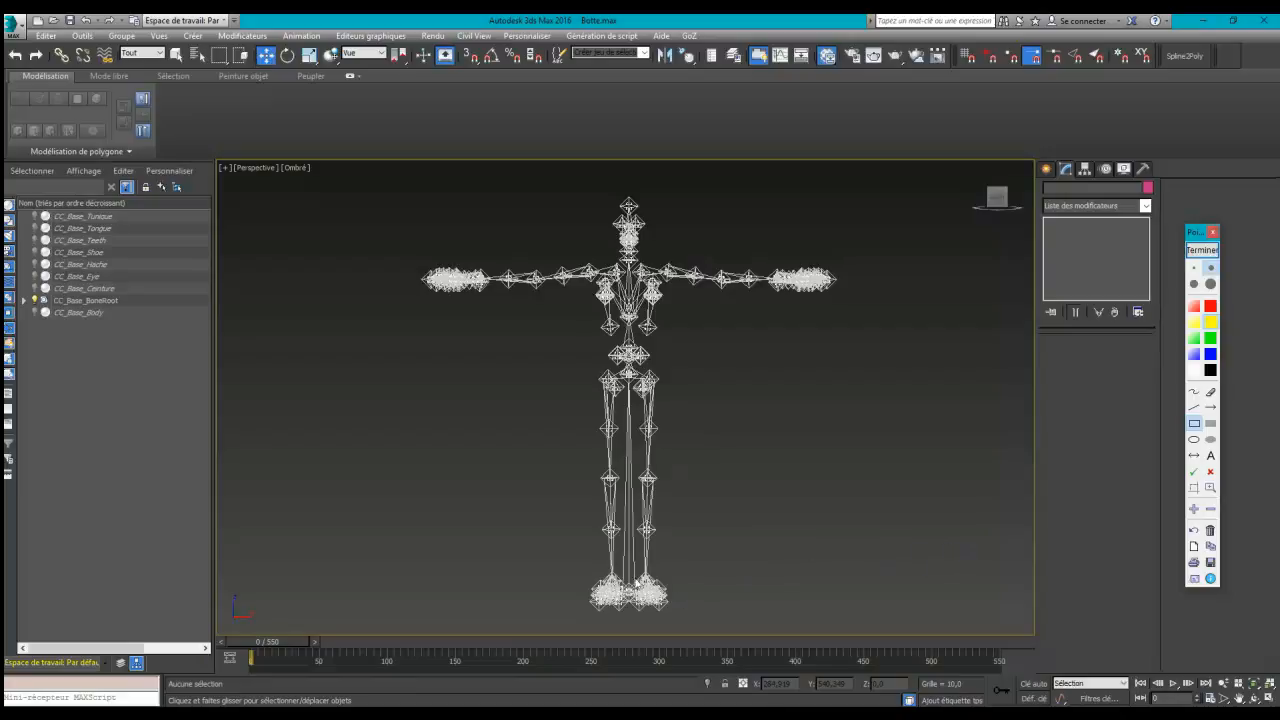
mouse_move(560, 547)
mouse_down()
mouse_move(588, 616)
mouse_move(691, 632)
mouse_up()
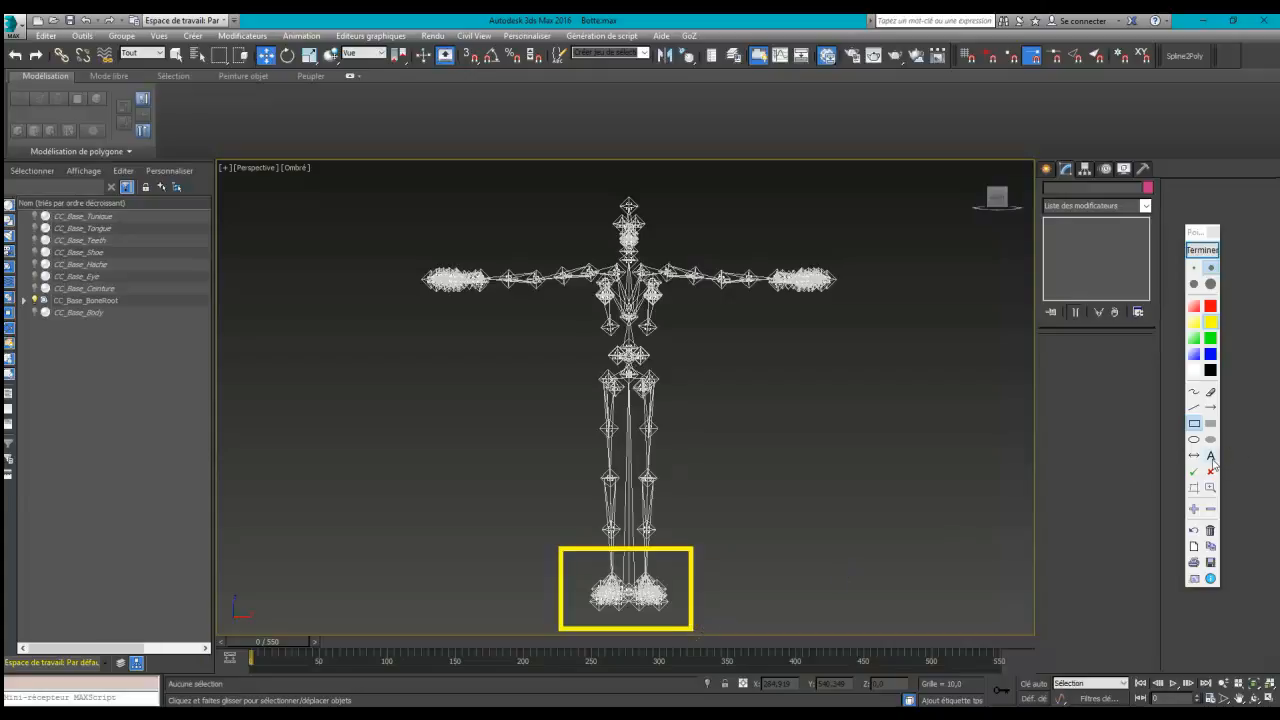
click(1211, 456)
click(709, 581)
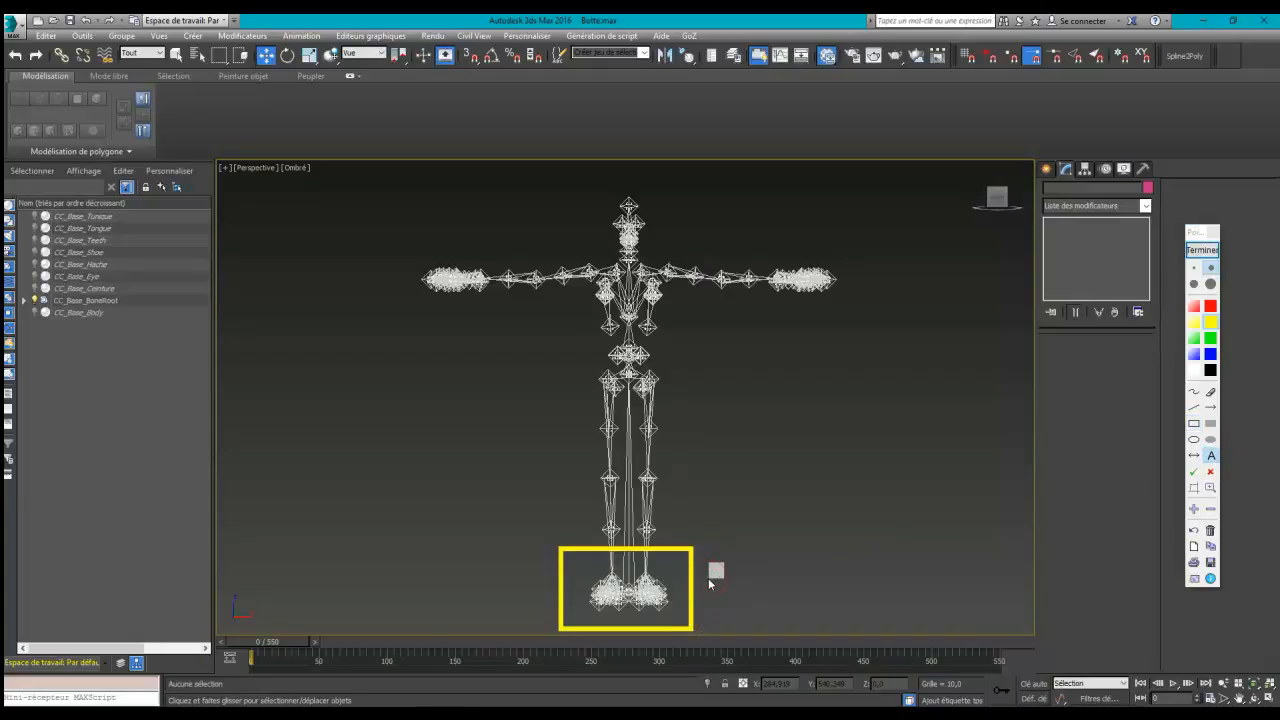
text(C)
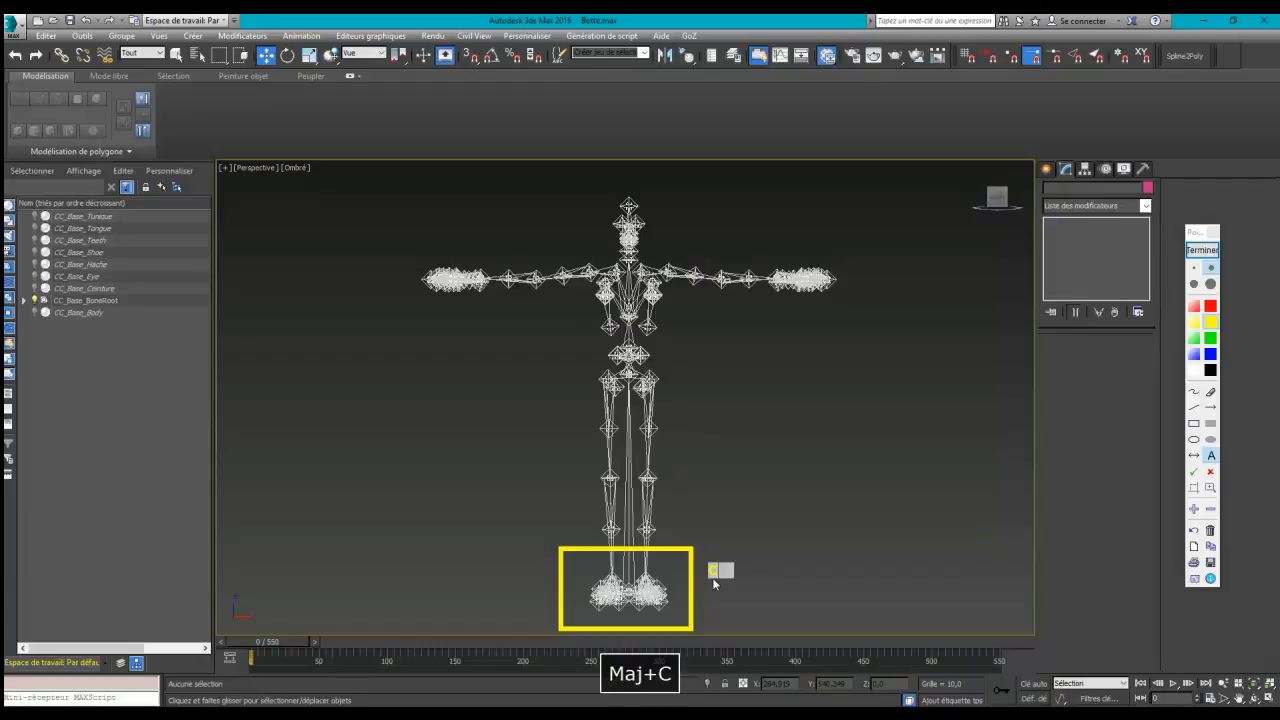
text(haussures)
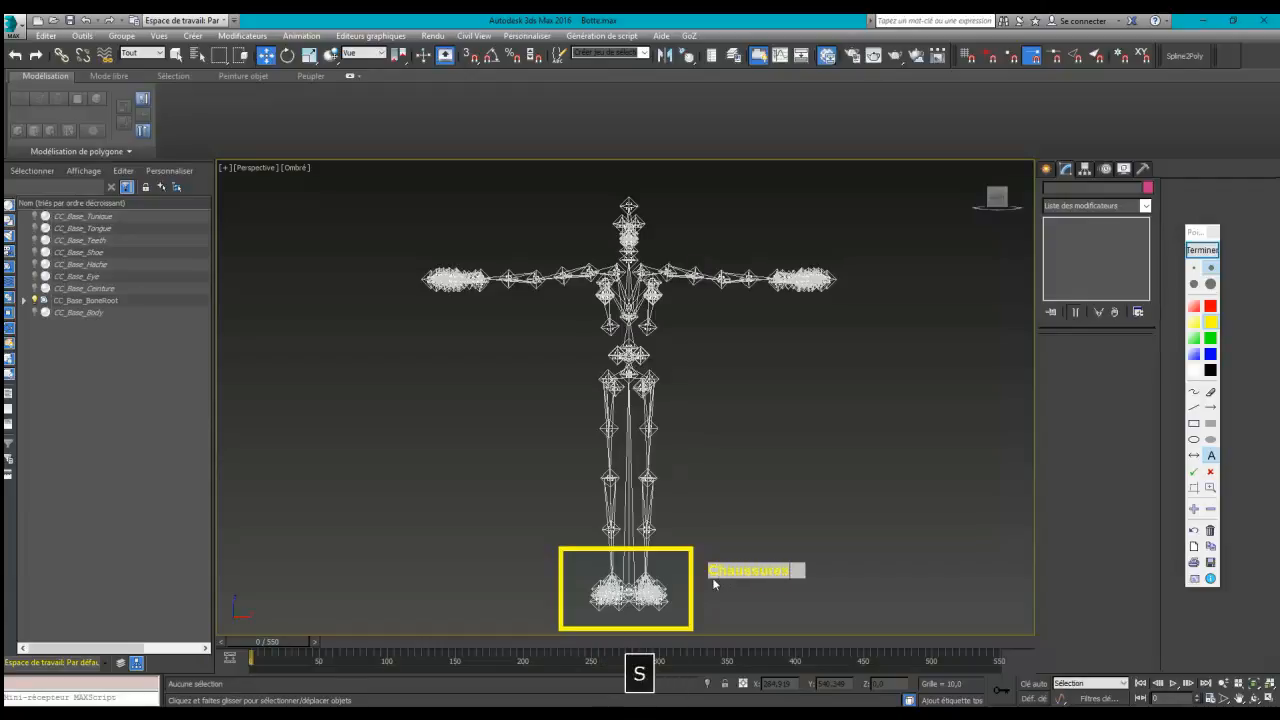
text( - Shoes)
key(Return)
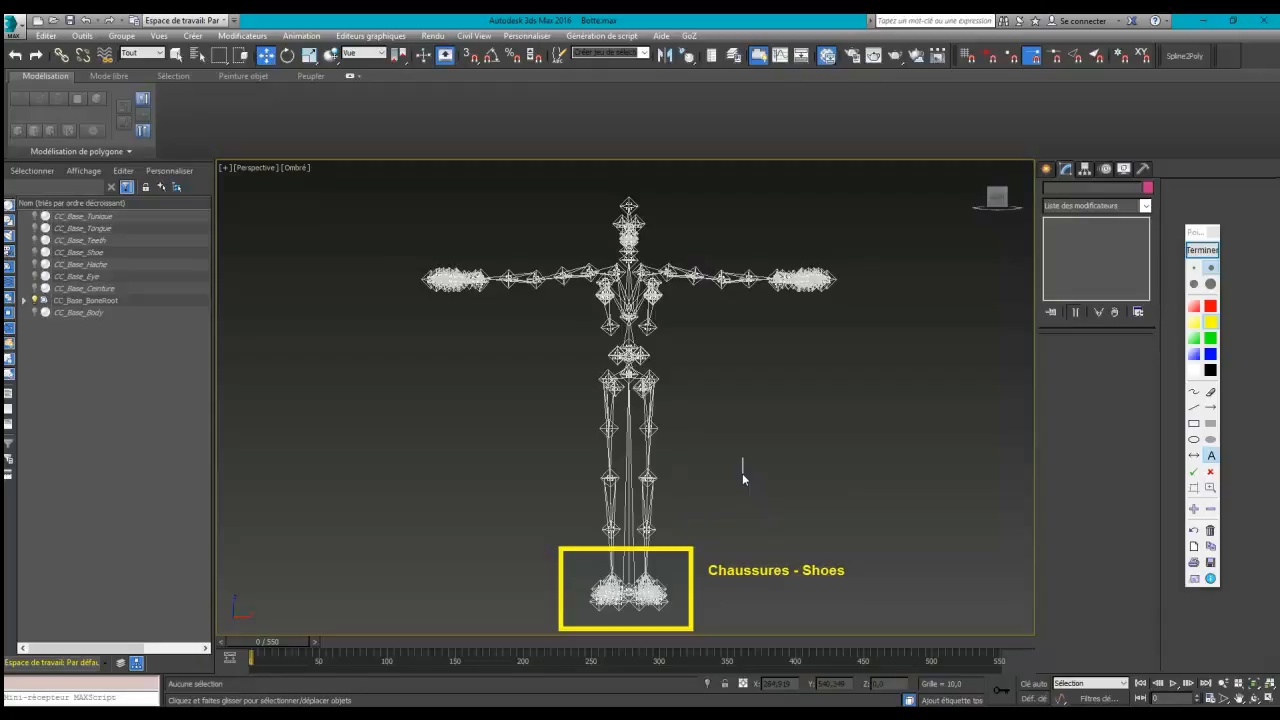
key(F9)
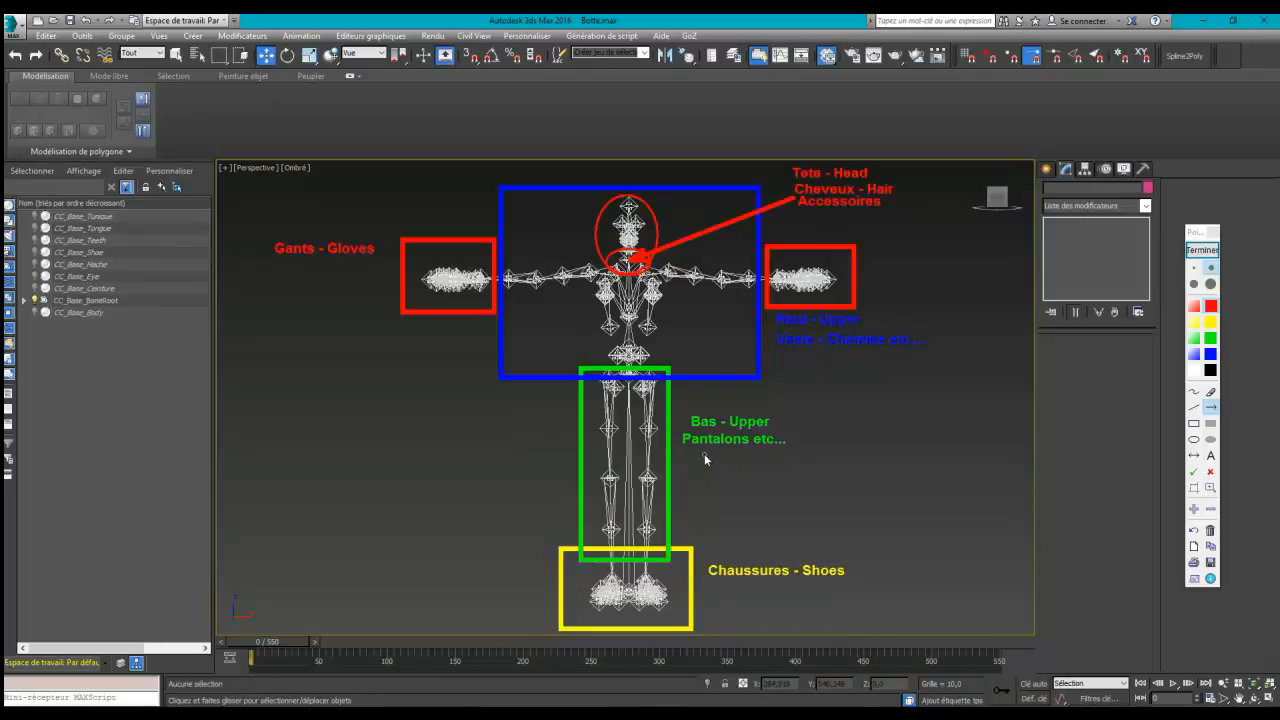
Step: Replace "Upper" with "Lower" in the green Bas label beside the legs and end the annotation session
click(1210, 391)
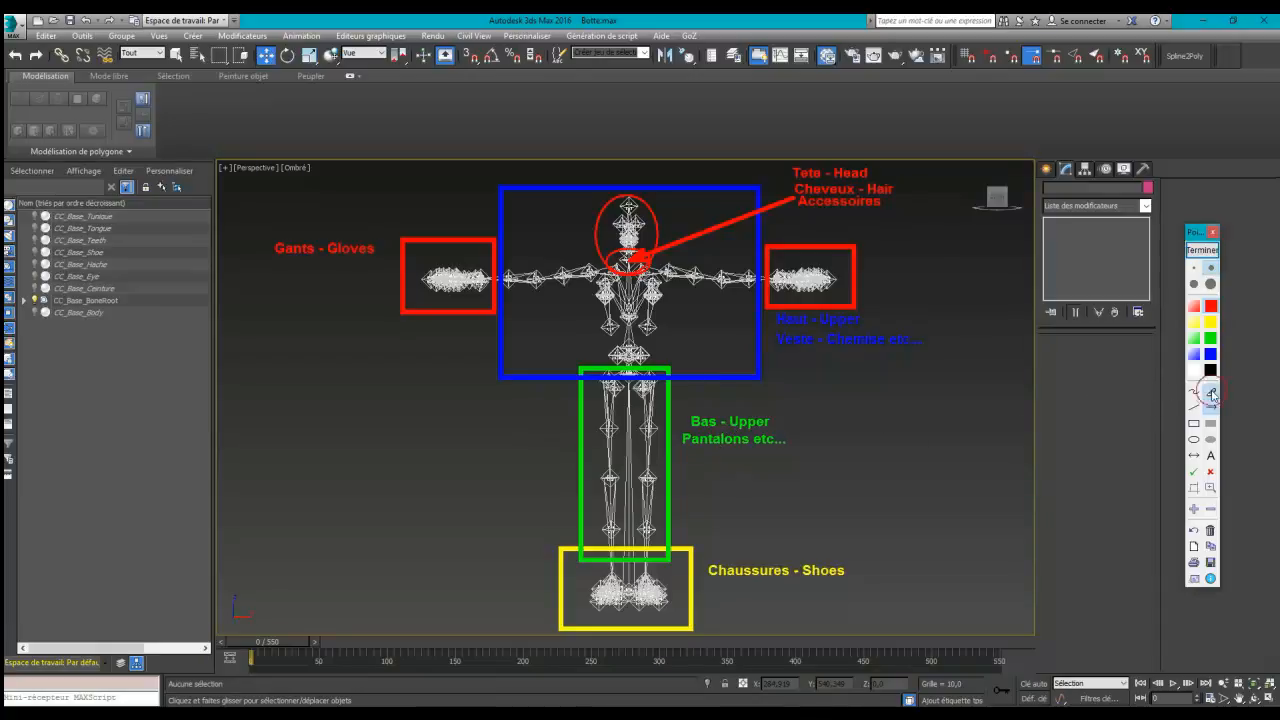
click(750, 421)
click(1212, 456)
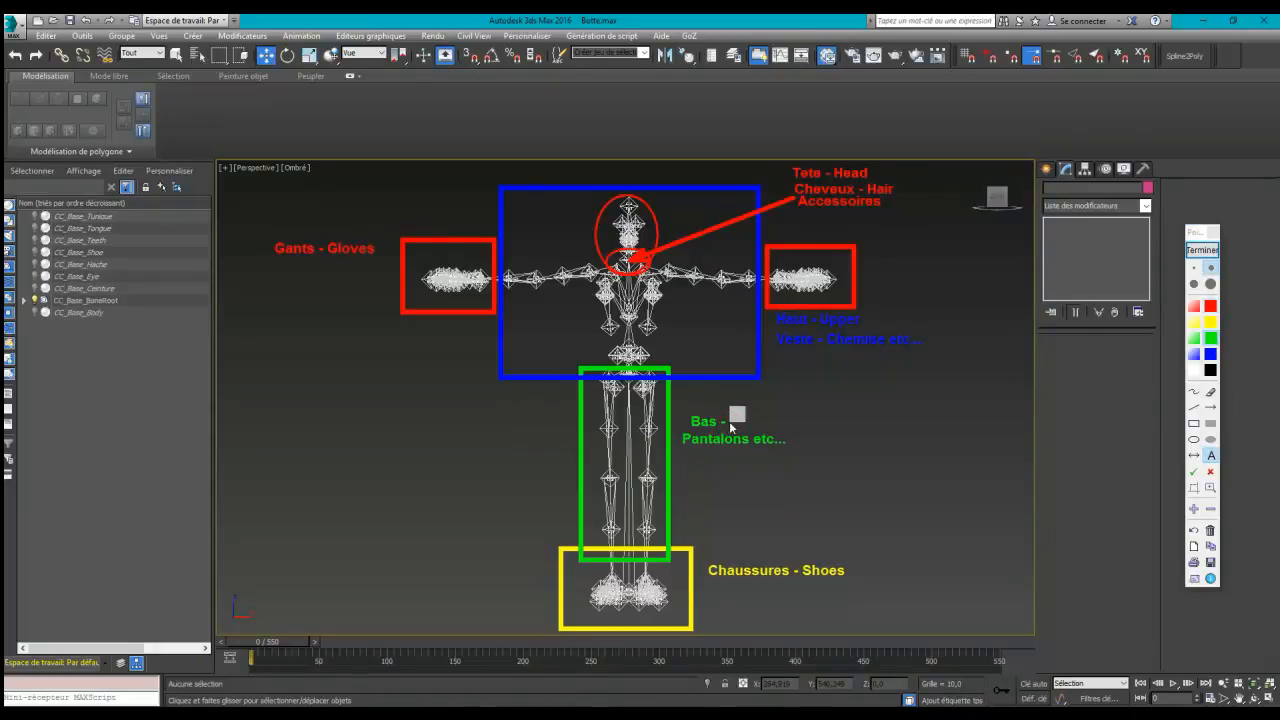
text(Lower)
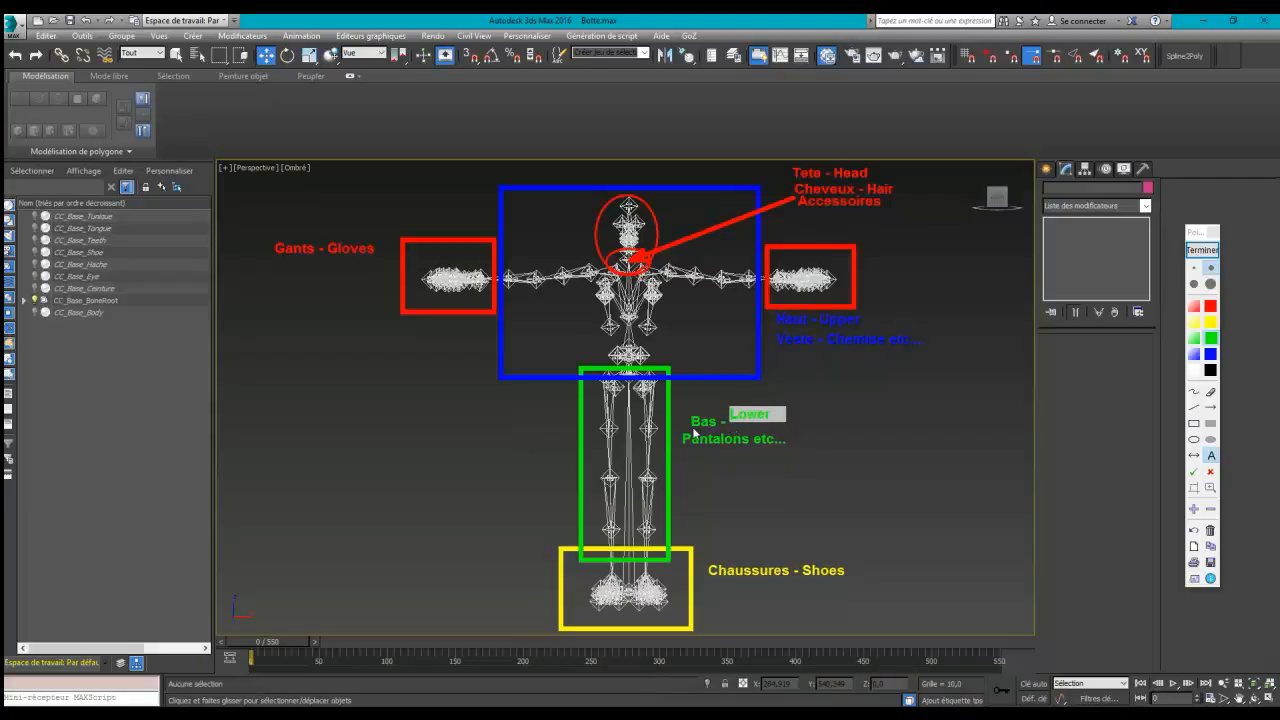
key(Return)
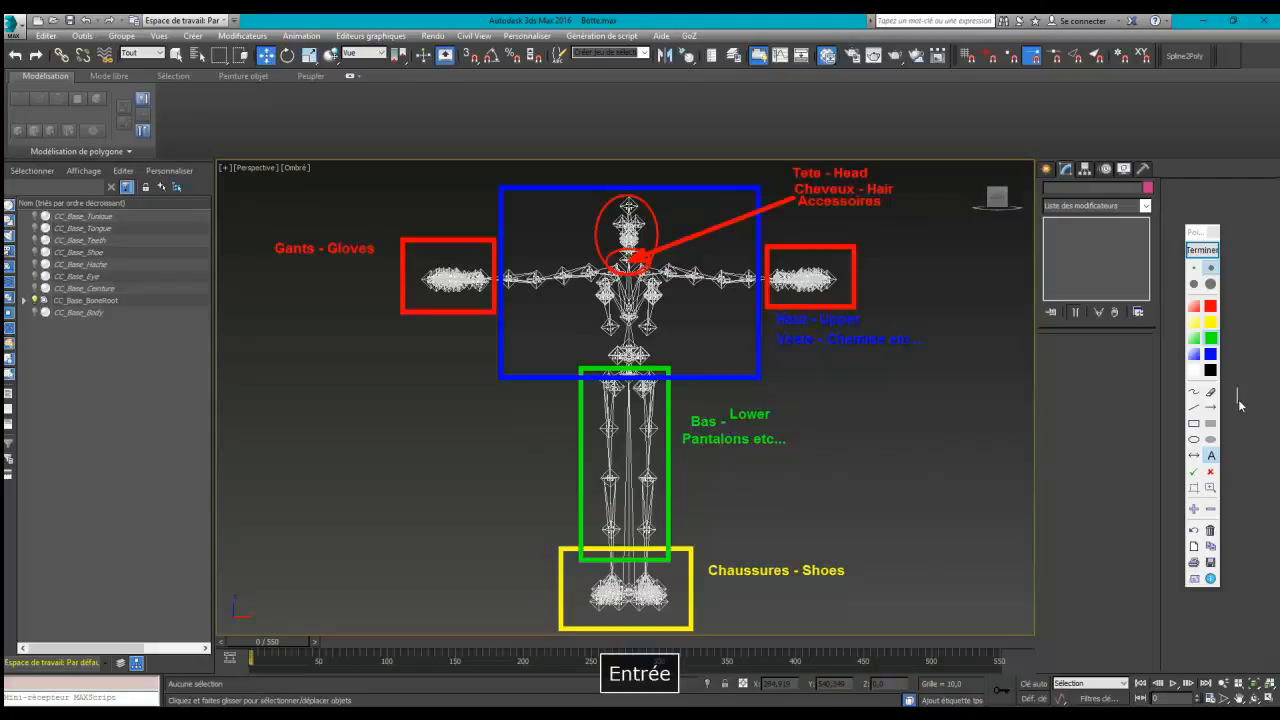
click(1193, 426)
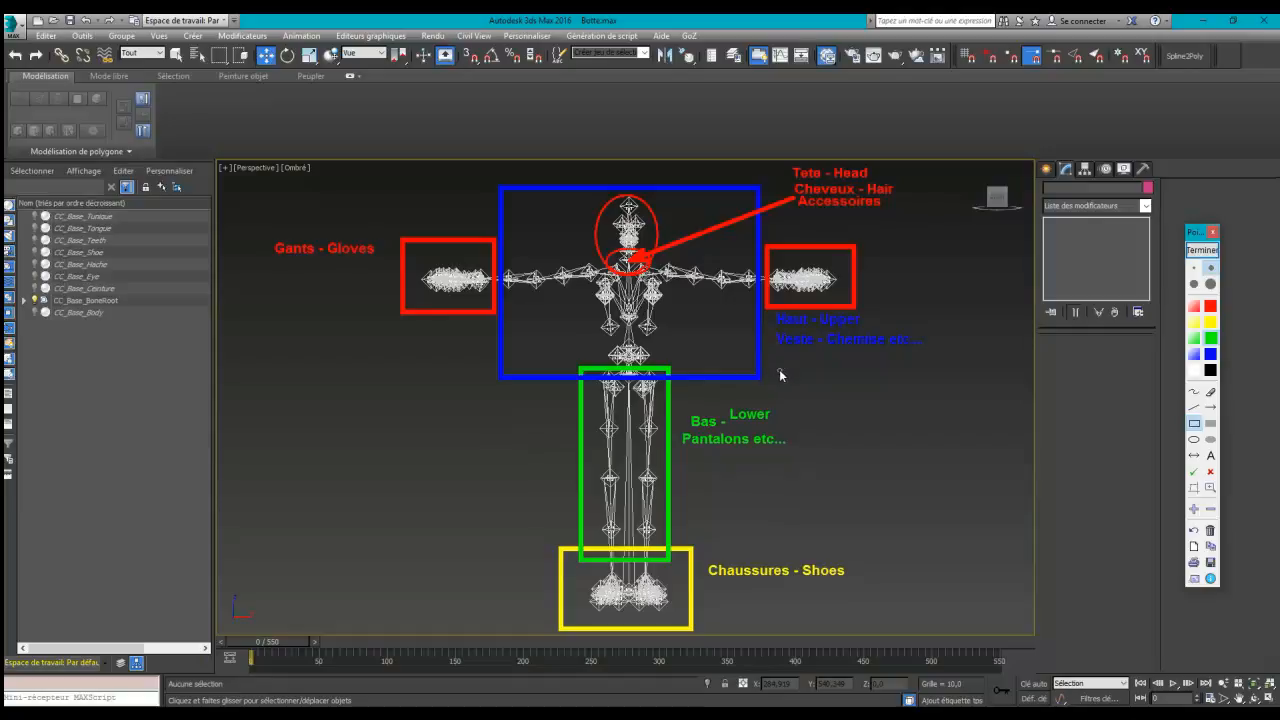
click(1209, 251)
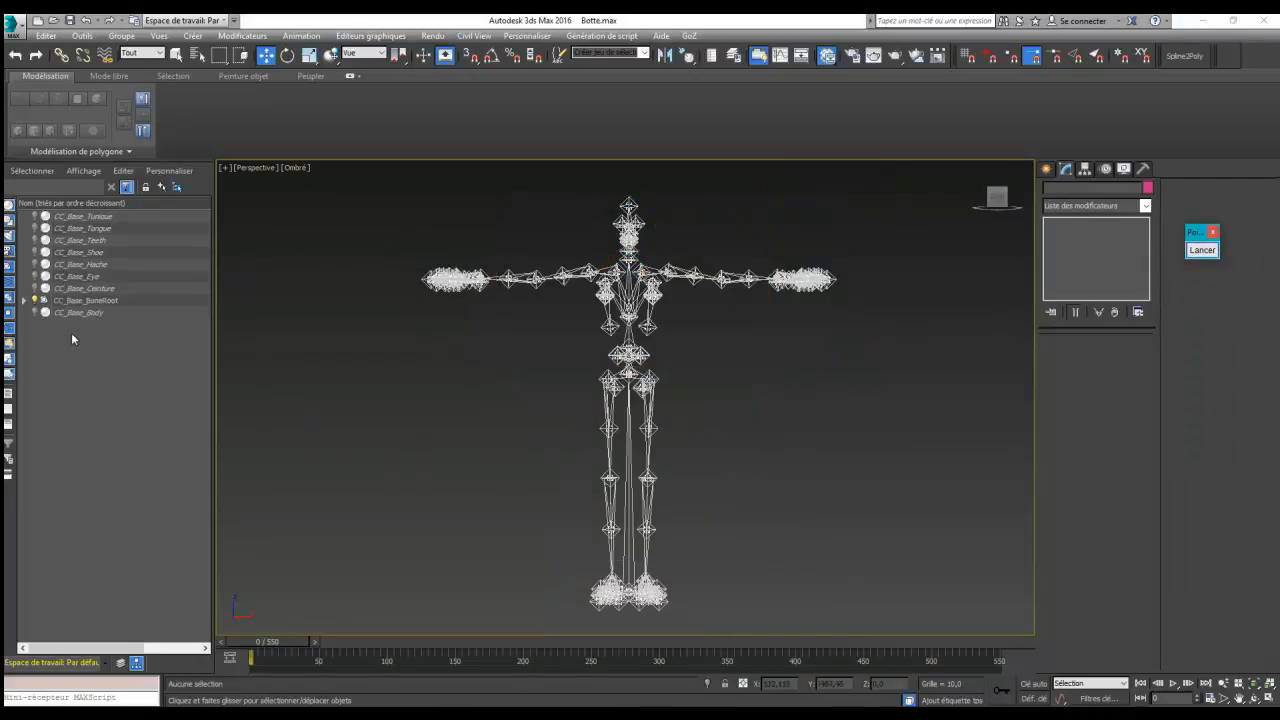
Step: Unhide the body, belt, eyes, axe, shoes, teeth, tongue and tunic objects around the skeleton
click(36, 312)
click(35, 288)
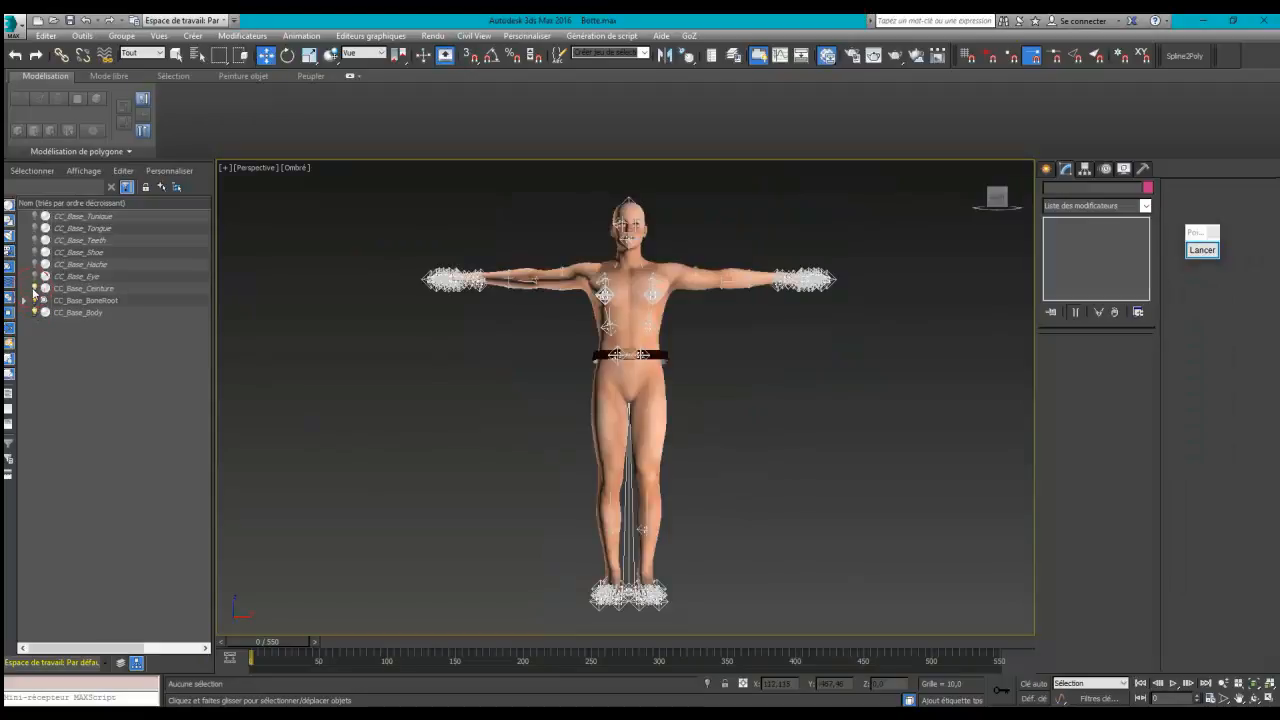
click(35, 264)
click(35, 252)
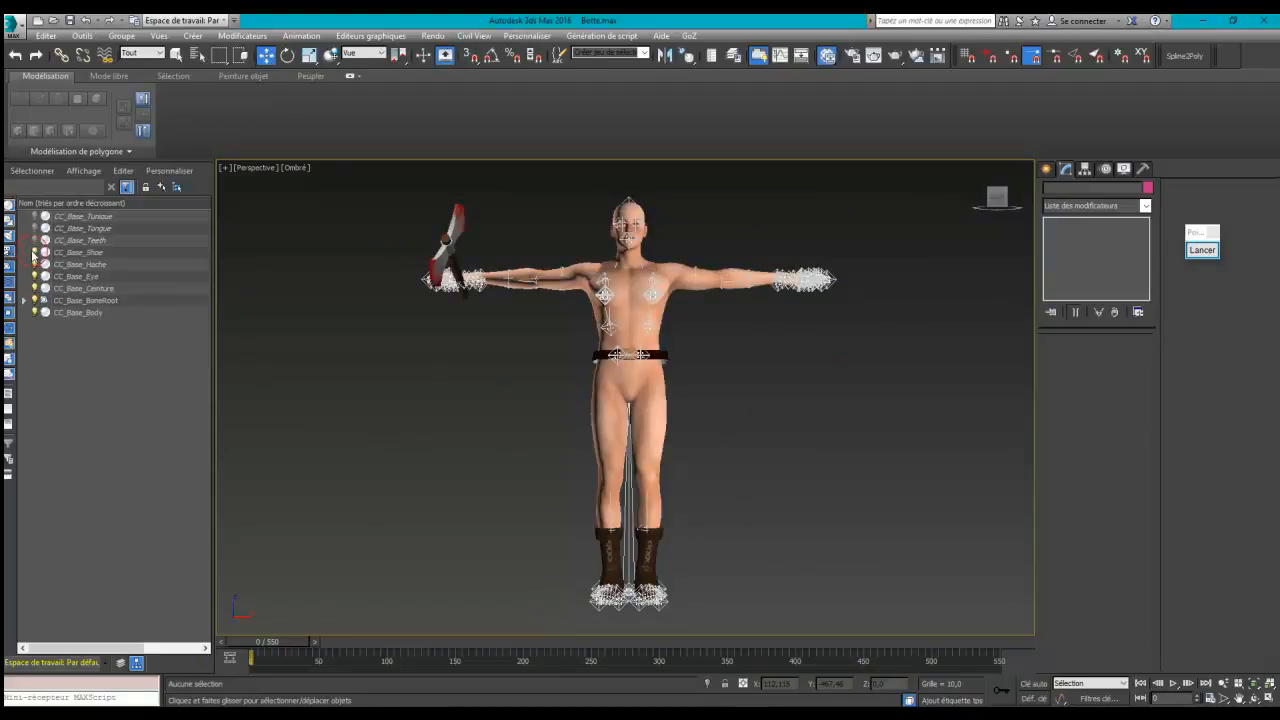
click(35, 240)
click(35, 228)
click(35, 216)
Step: Remove the textured material from the CC_Base_Shoe boots and clear the selection
click(607, 563)
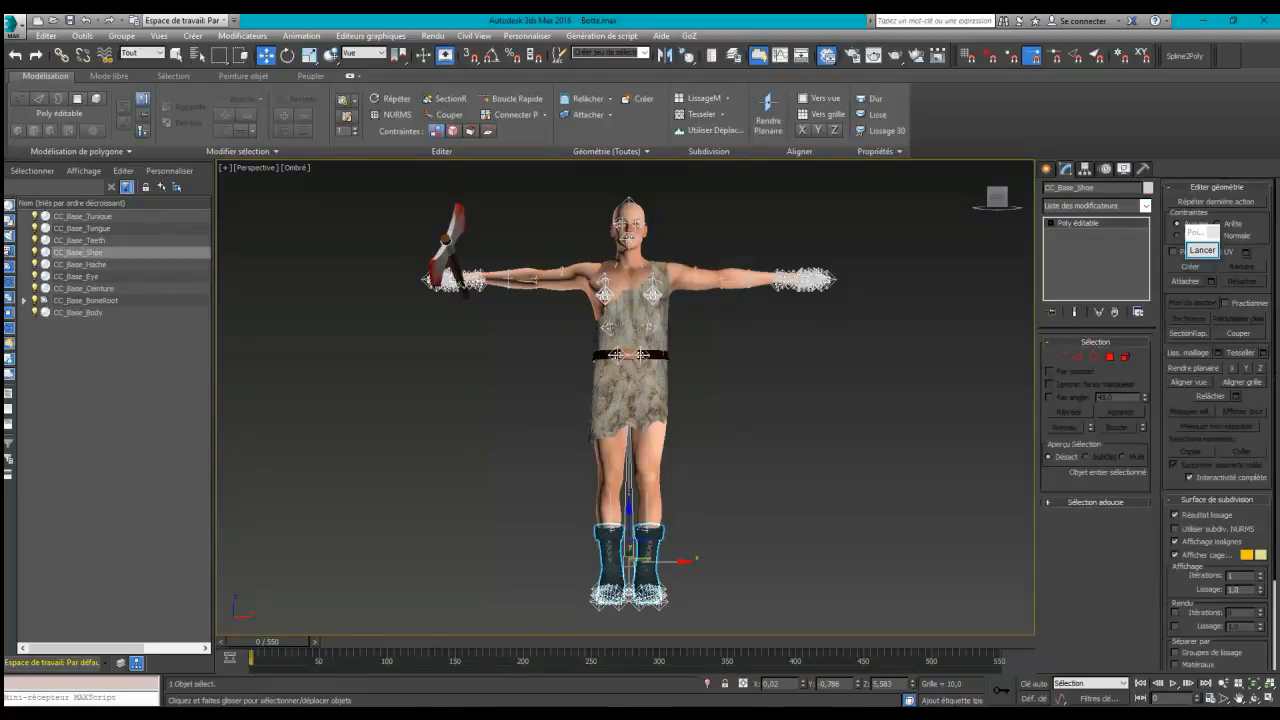
key(Delete)
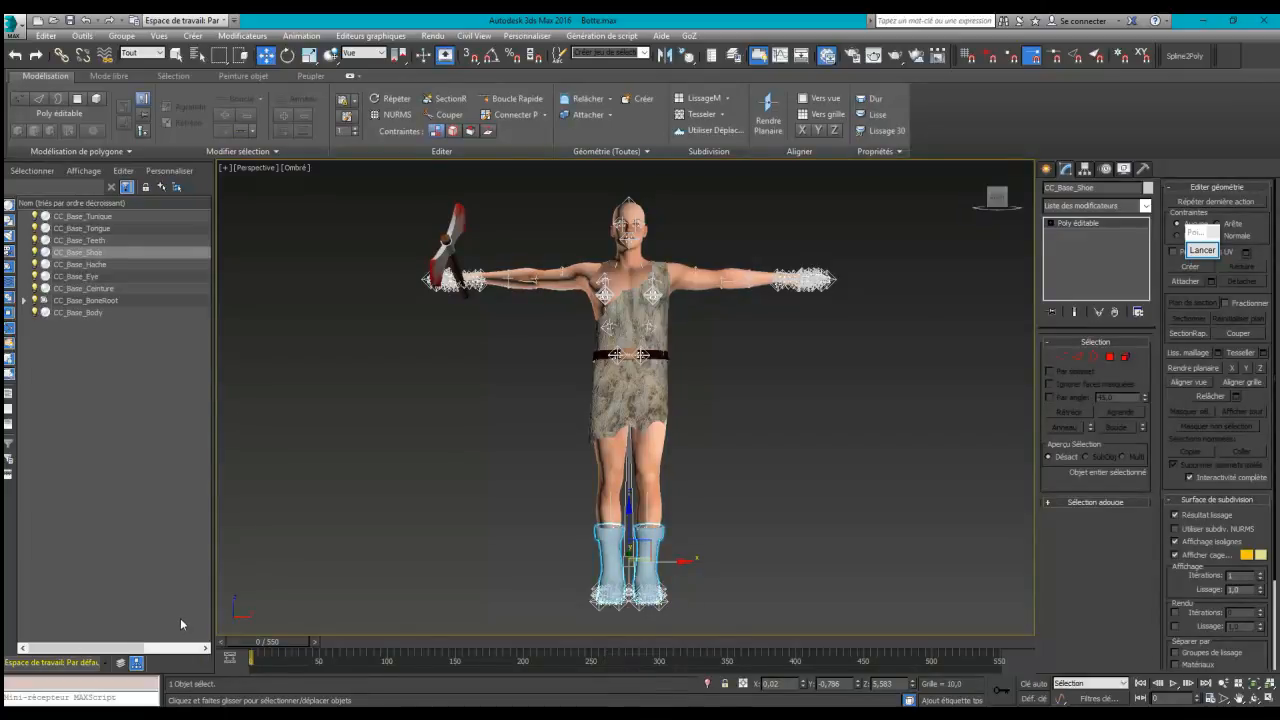
key(z)
click(274, 434)
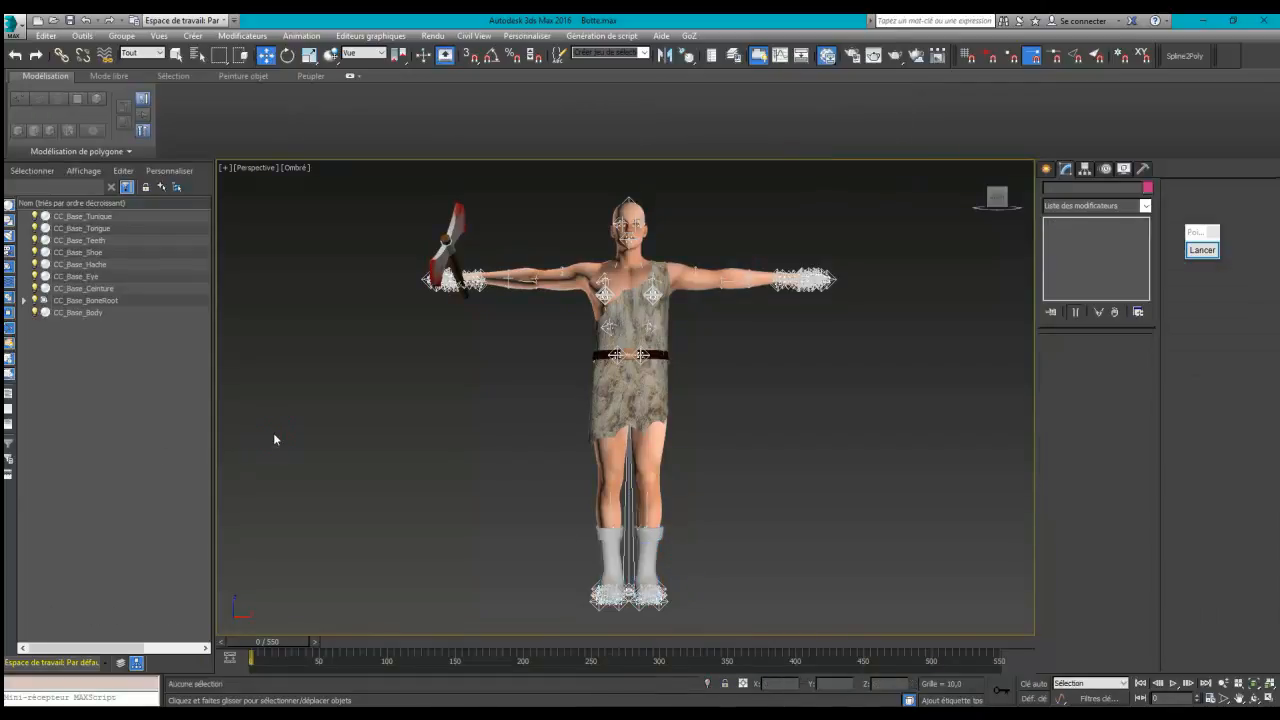
Step: Select the CC_Base_Shoe boots and add the Enveloppe Peau (Skin Wrap) modifier above their editable poly
key(z)
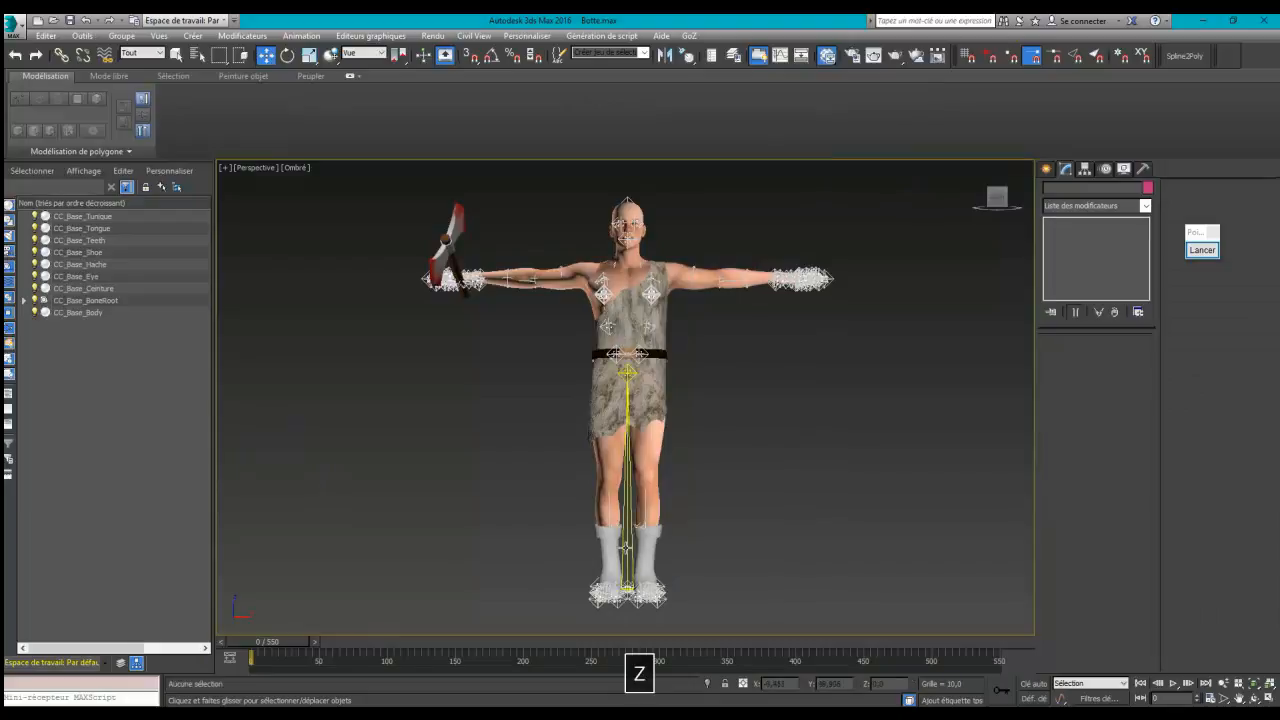
click(605, 552)
key(z)
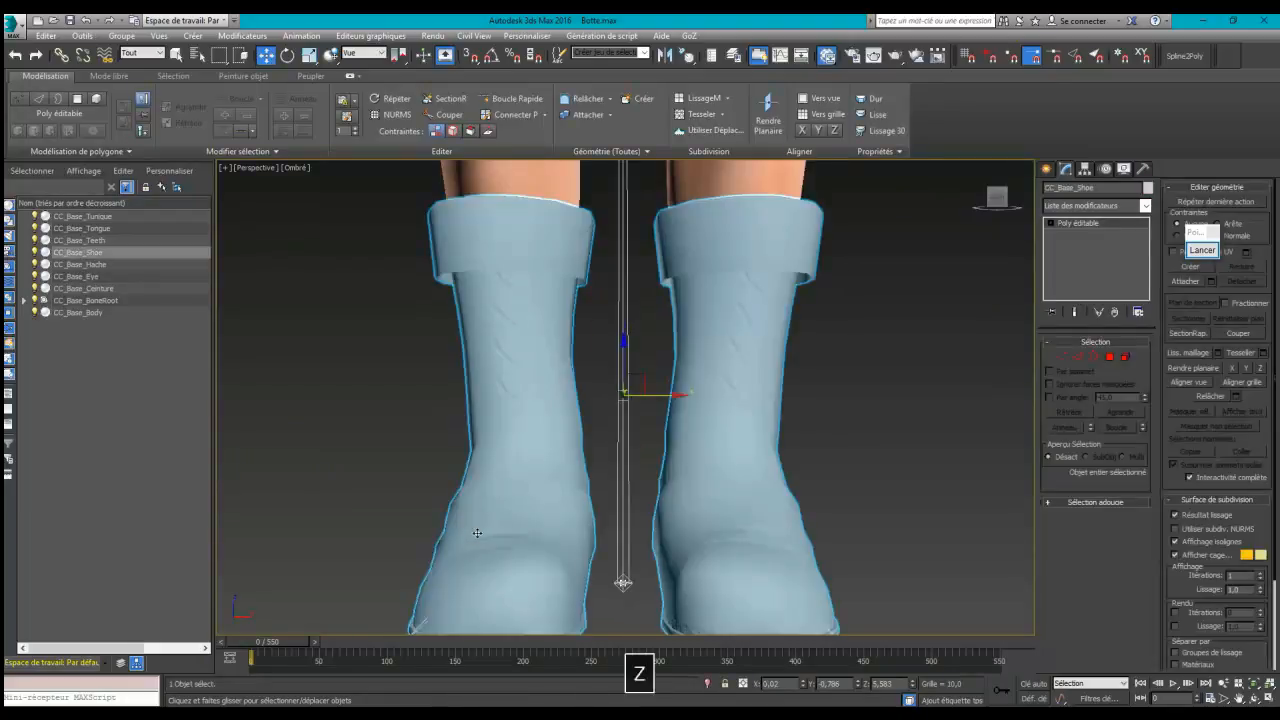
scroll(793, 429, down, 3)
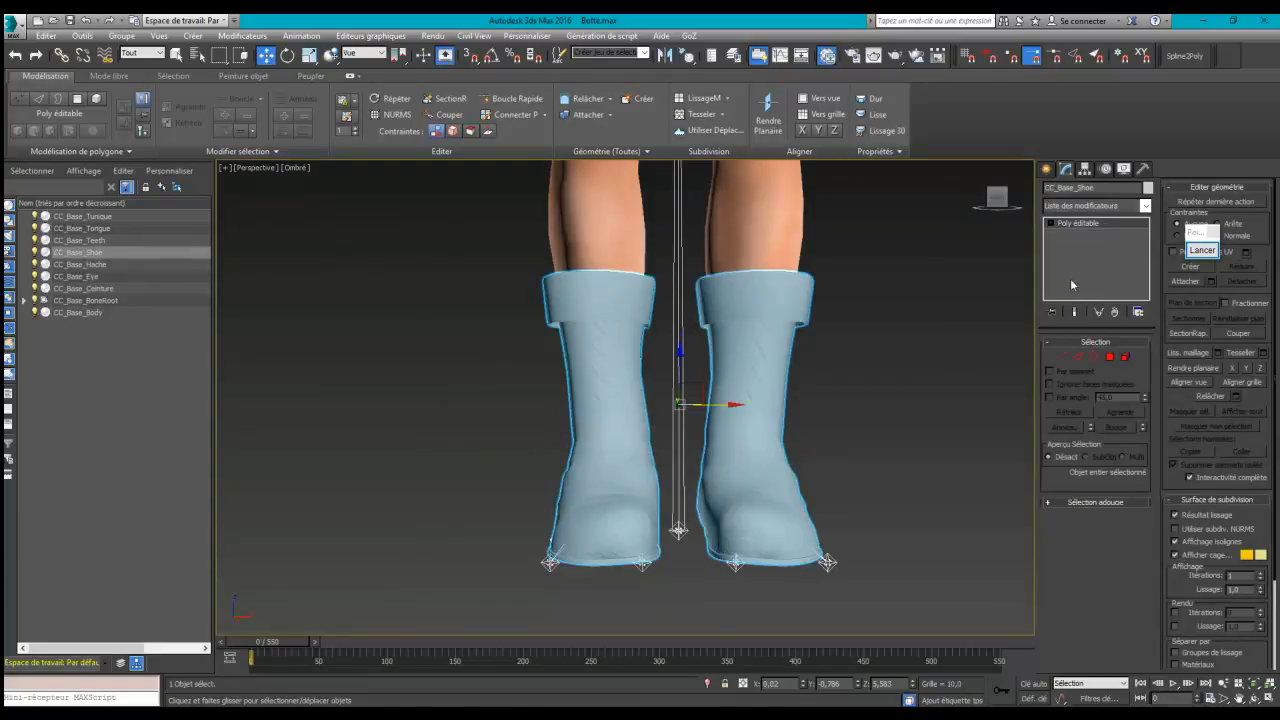
click(1068, 206)
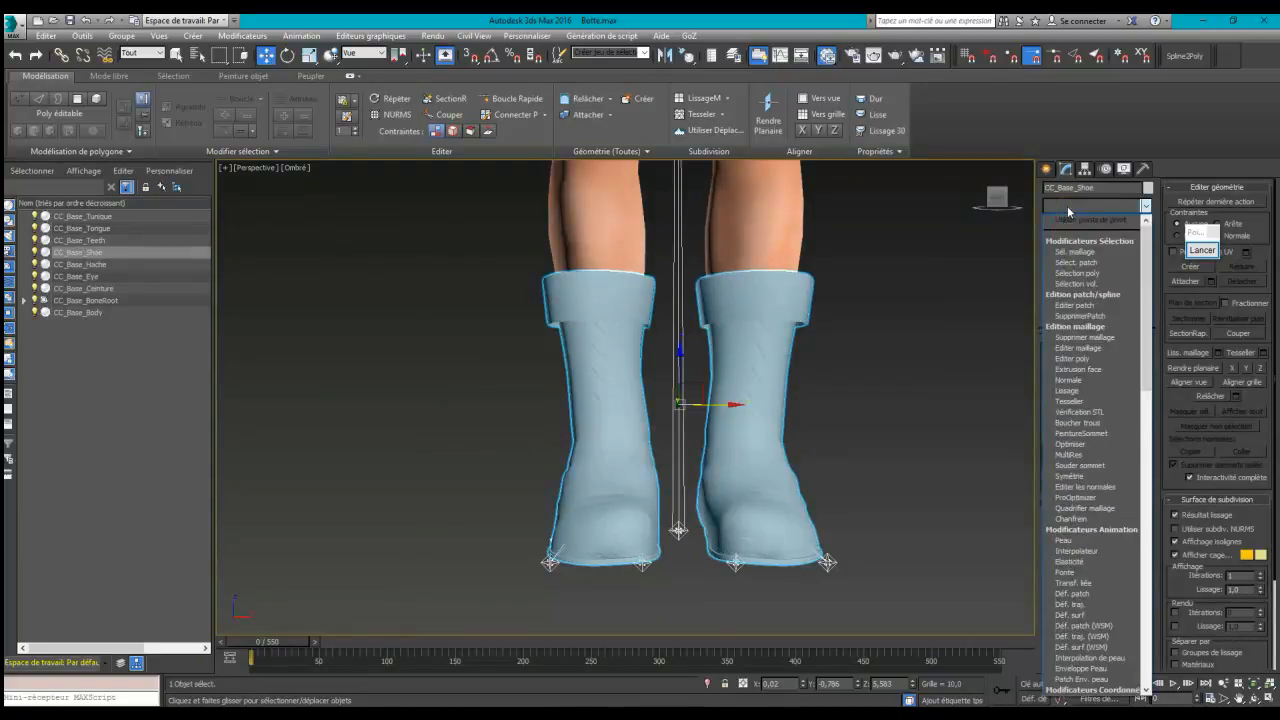
key(e)
key(v)
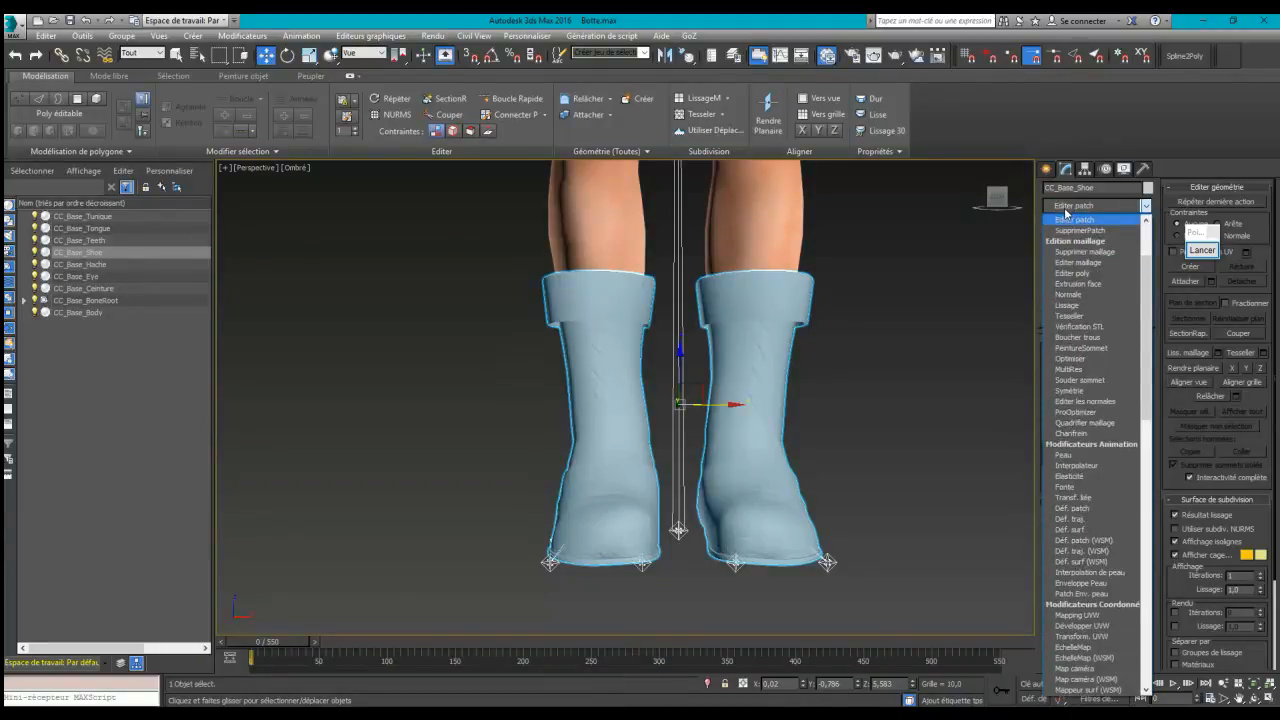
key(e)
key(n)
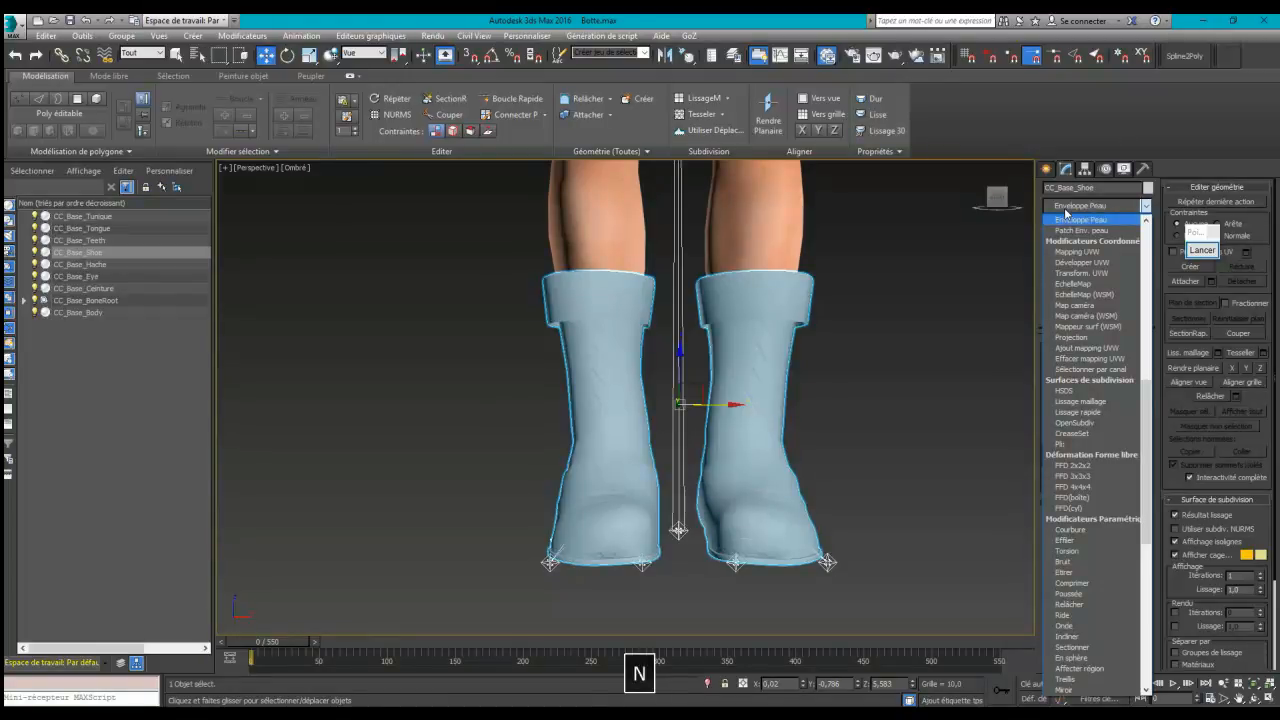
click(1069, 222)
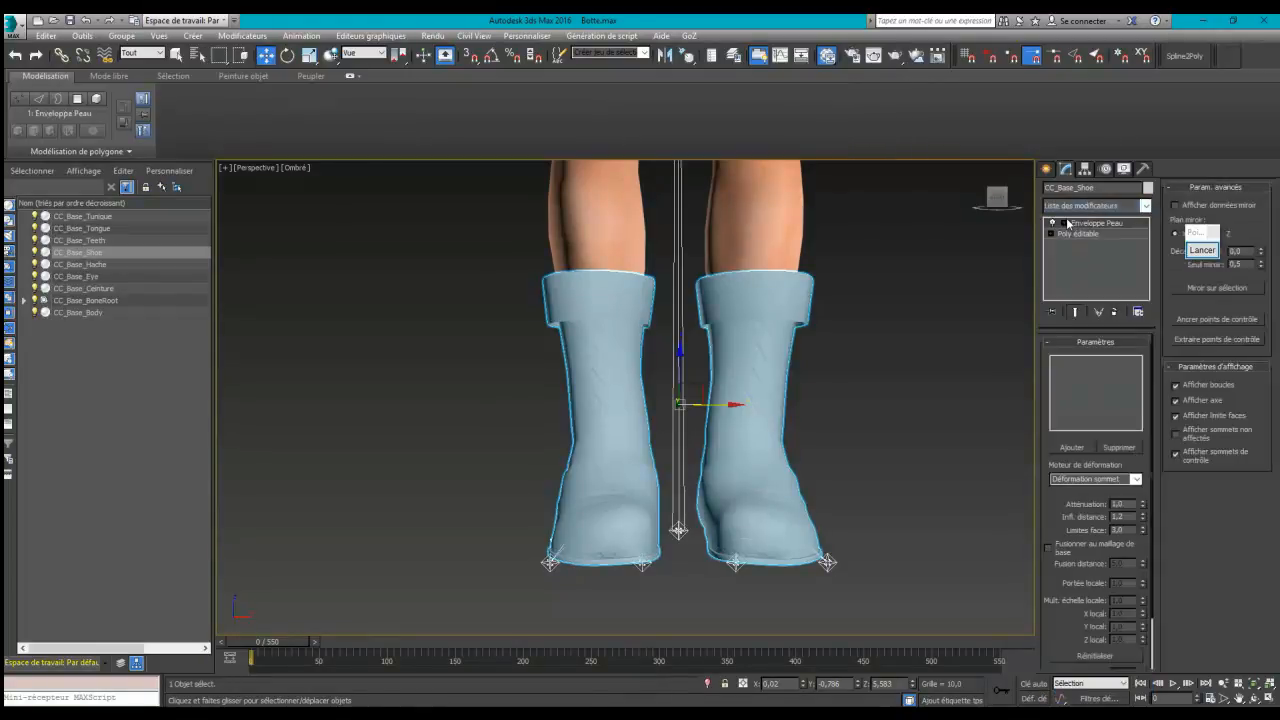
Step: Add CC_Base_Body as the boots' Skin Wrap control object and enable Fusionner au maillage de base
click(1068, 448)
click(770, 214)
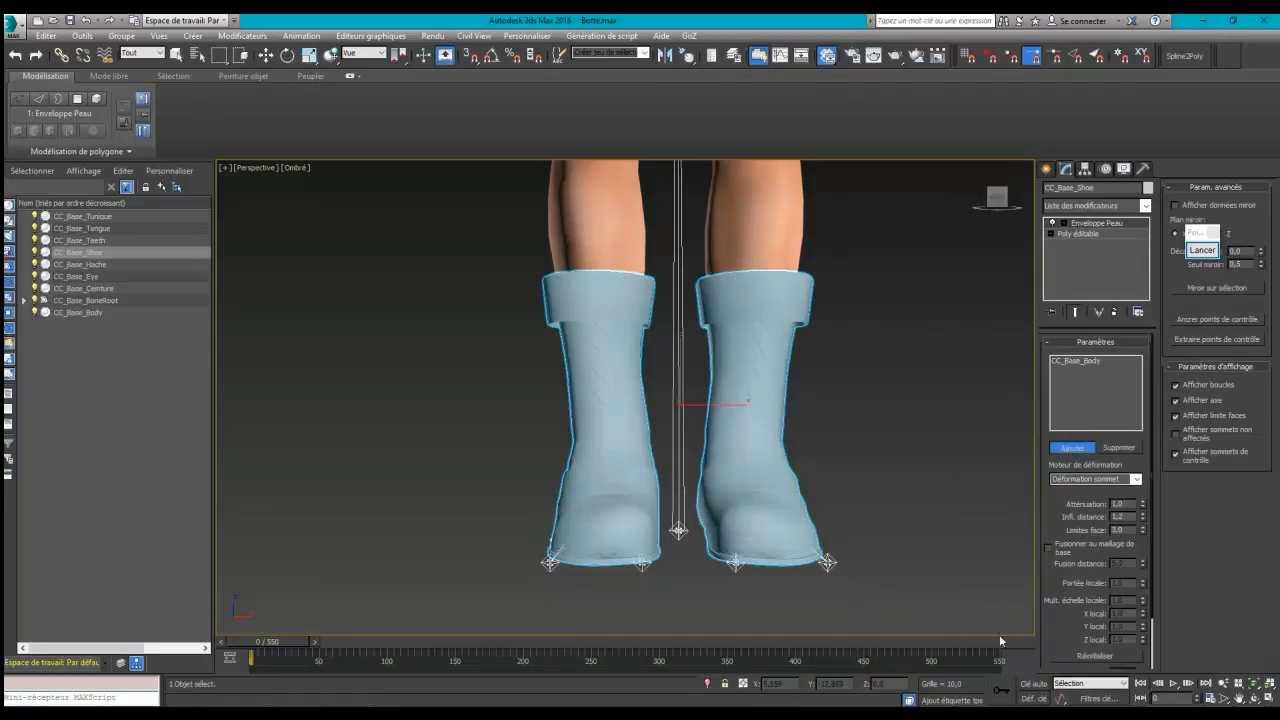
click(1047, 548)
Step: Enable Pondérer tous les sommets in the Skin Wrap and convert it to a Skin (Peau) modifier
scroll(1055, 571, down, 2)
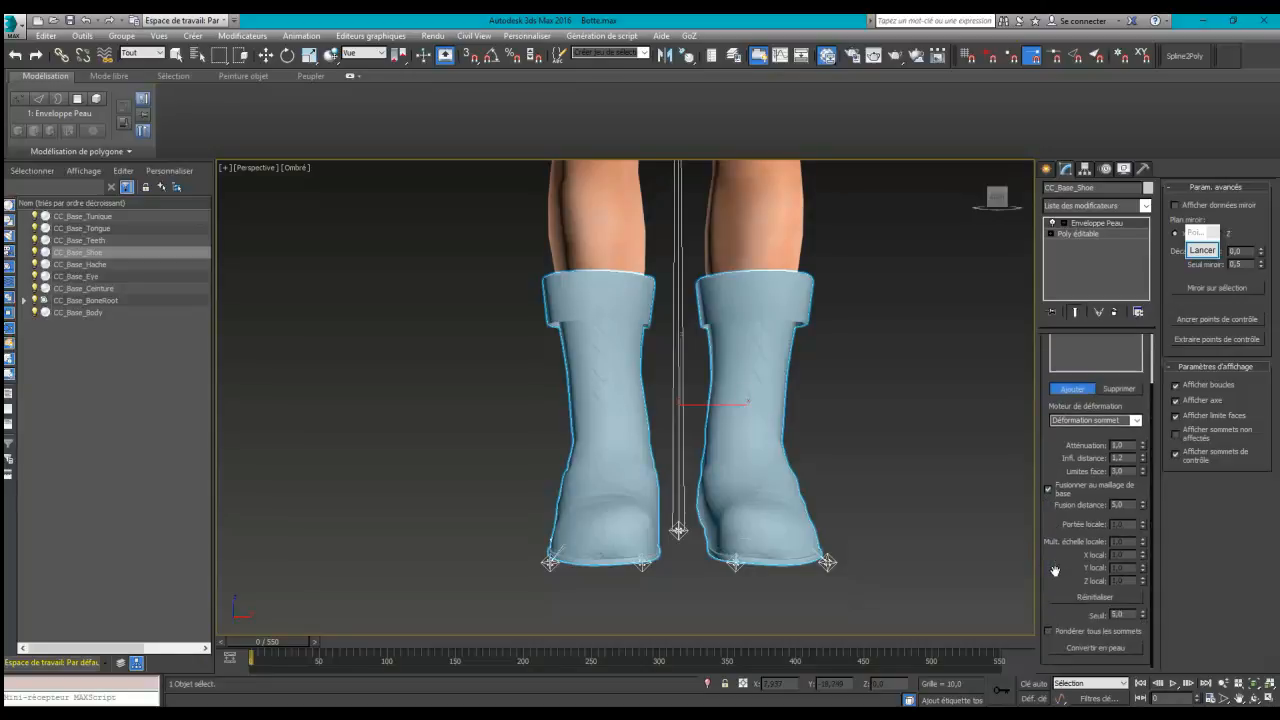
click(1048, 631)
click(1070, 648)
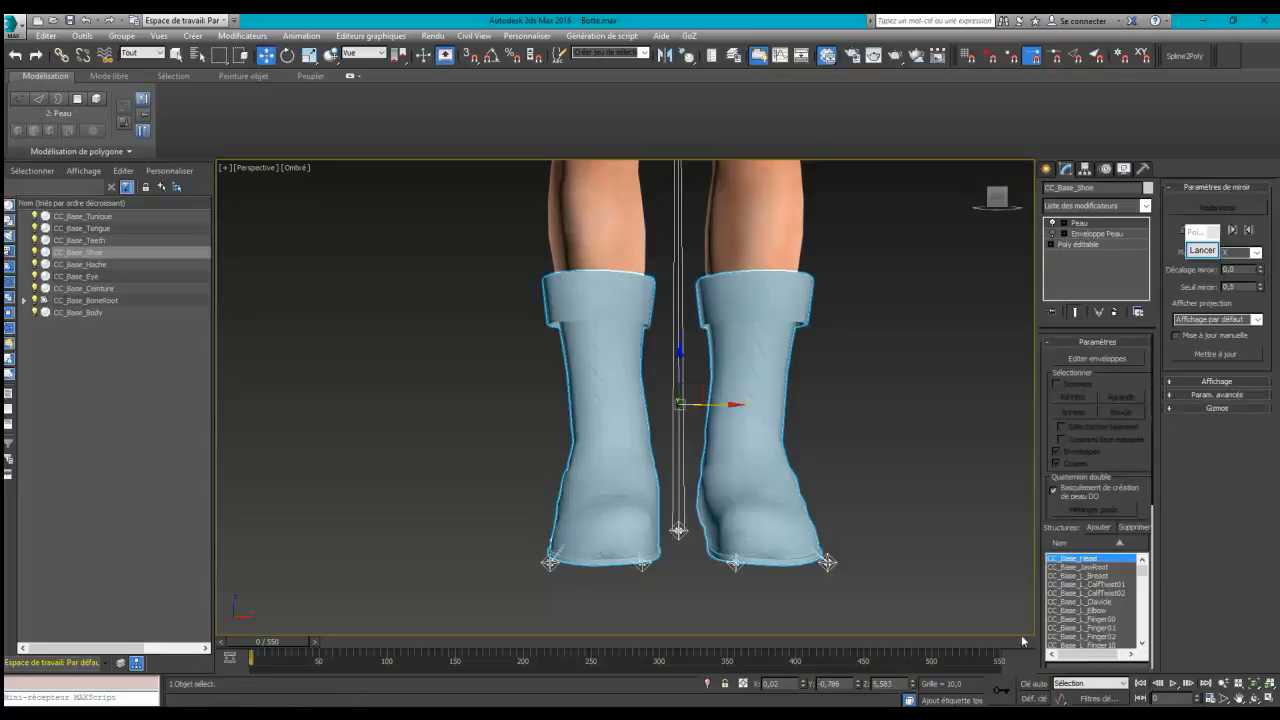
Step: Hide the body, belt, eye, axe, shoe, teeth and tongue objects around the skeleton
click(35, 312)
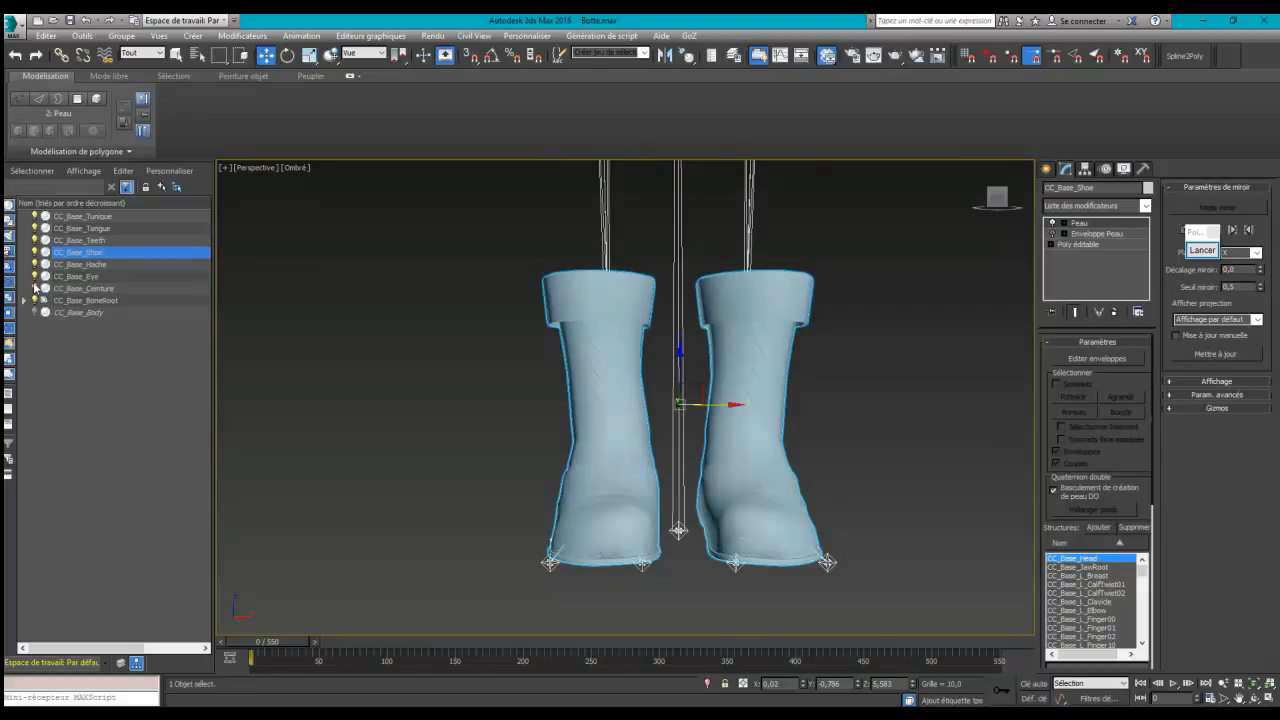
click(35, 288)
click(35, 264)
click(35, 252)
click(35, 240)
click(35, 228)
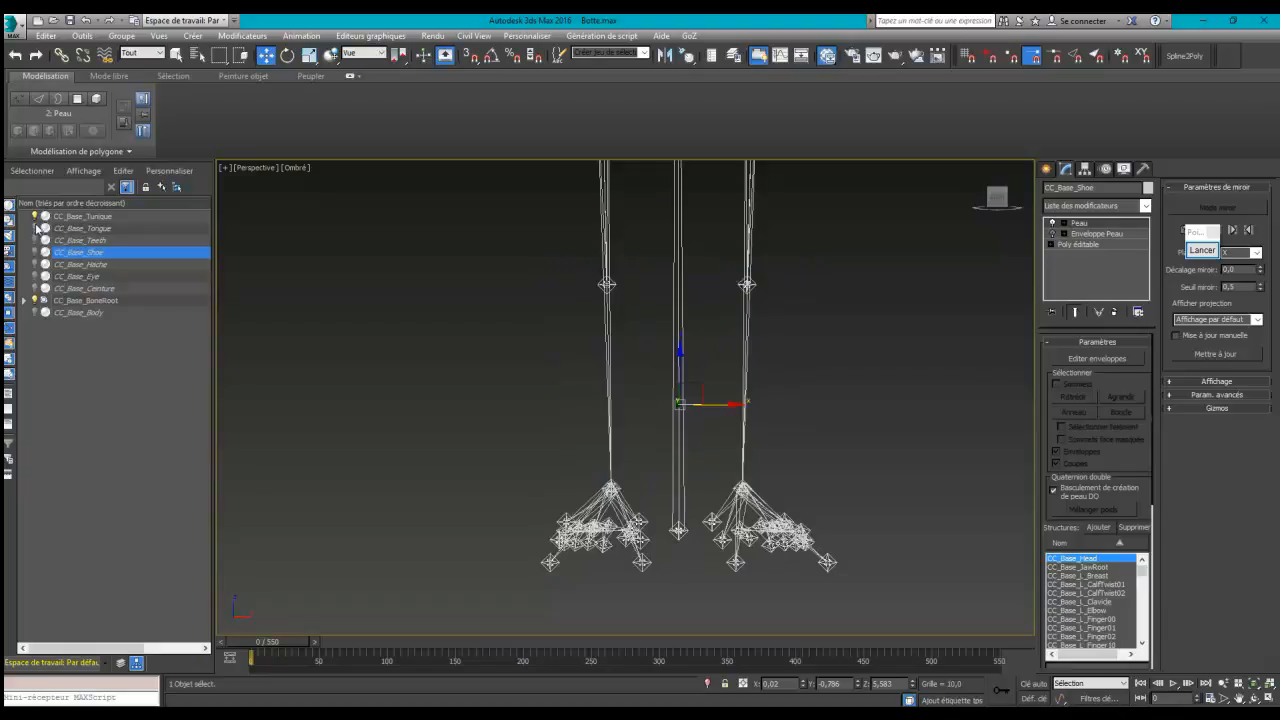
click(40, 203)
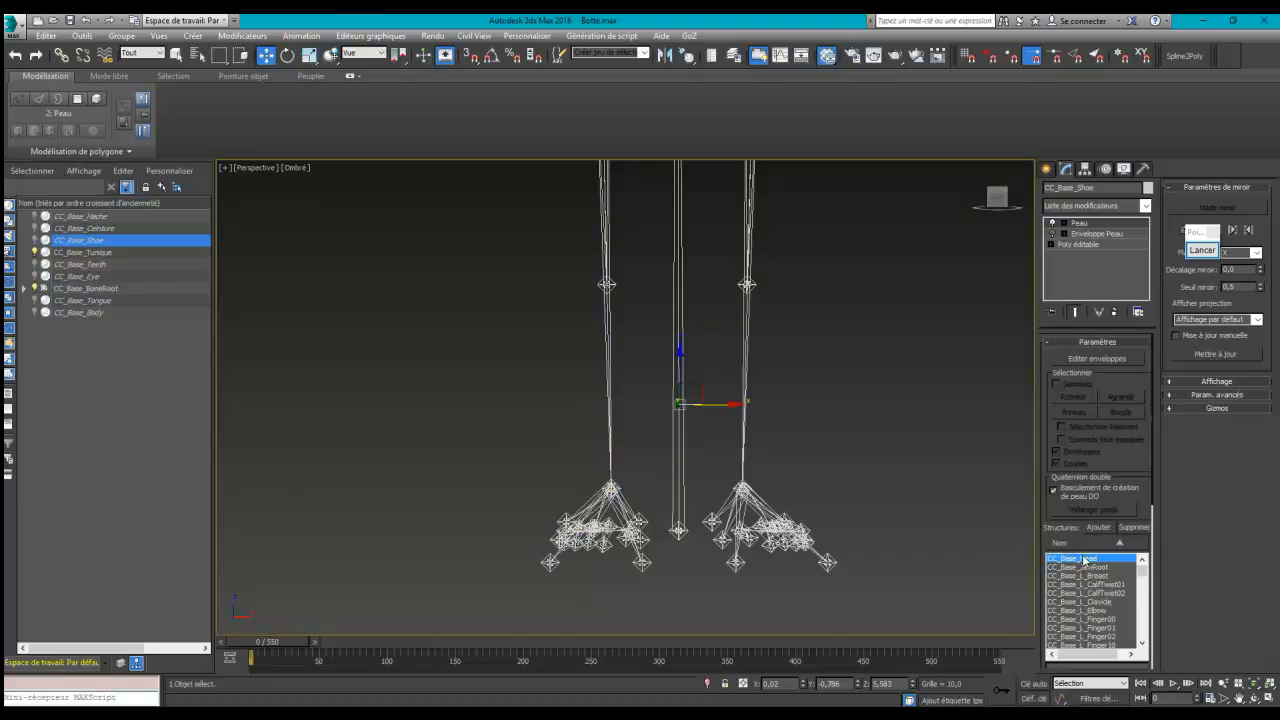
Step: Turn on envelope editing with Sommets selection in the boots' Skin modifier and hide CC_Base_Tunique
click(1064, 360)
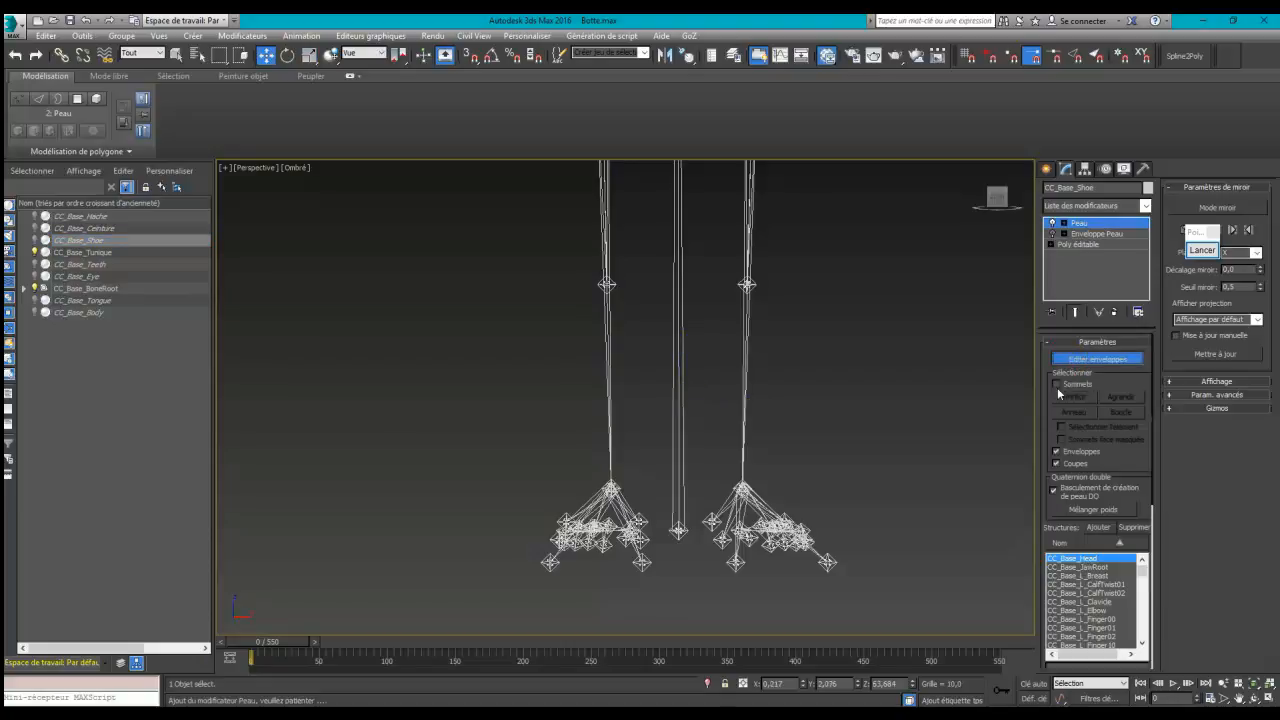
click(1057, 384)
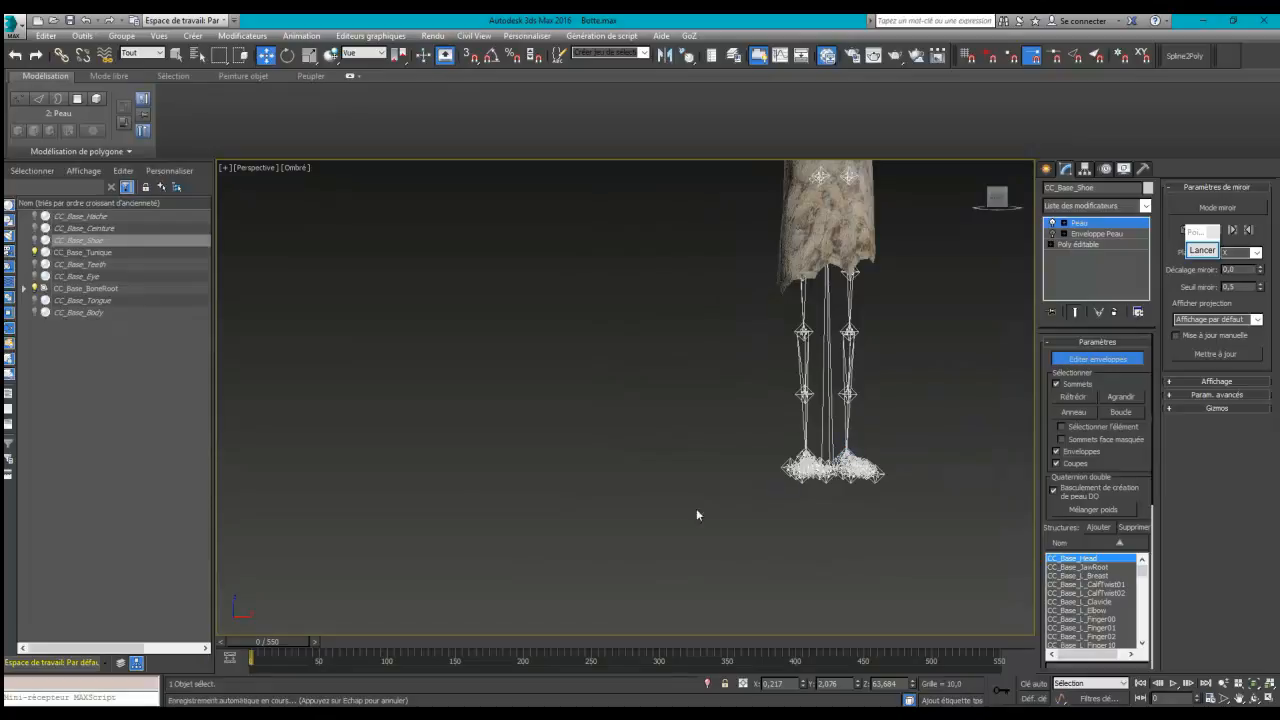
click(36, 252)
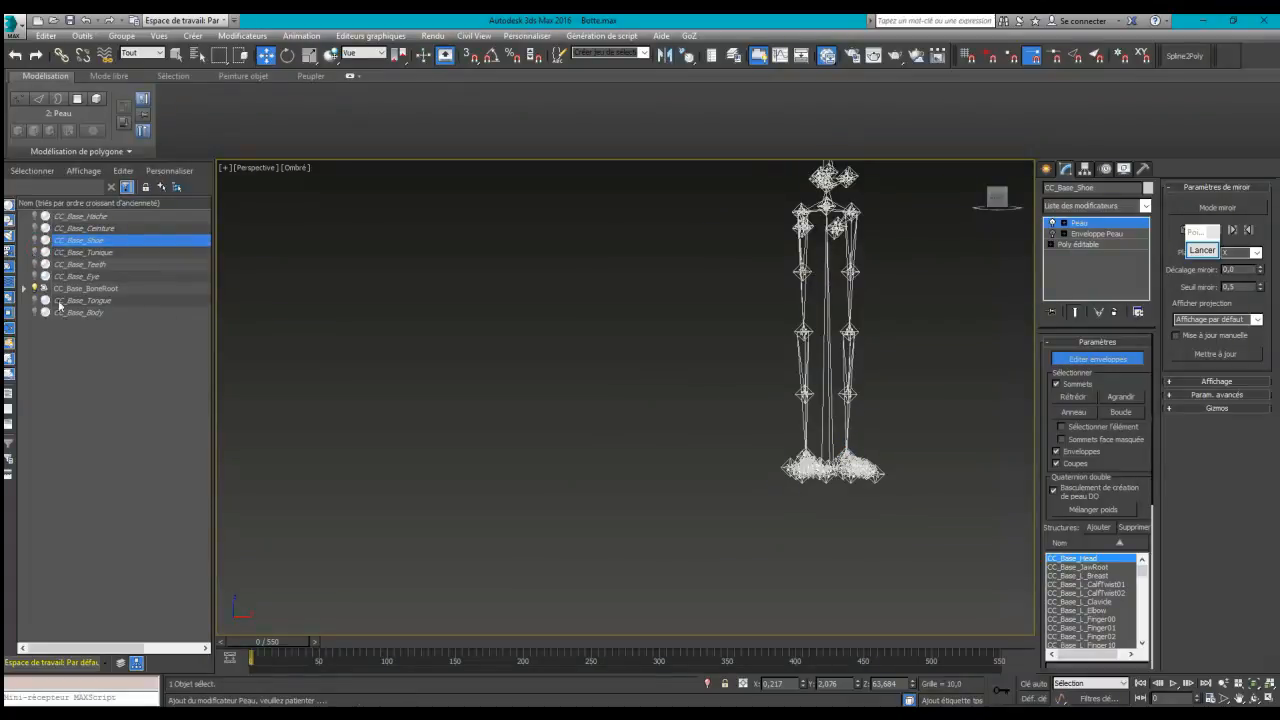
alt+middle_drag(595, 388, 403, 525)
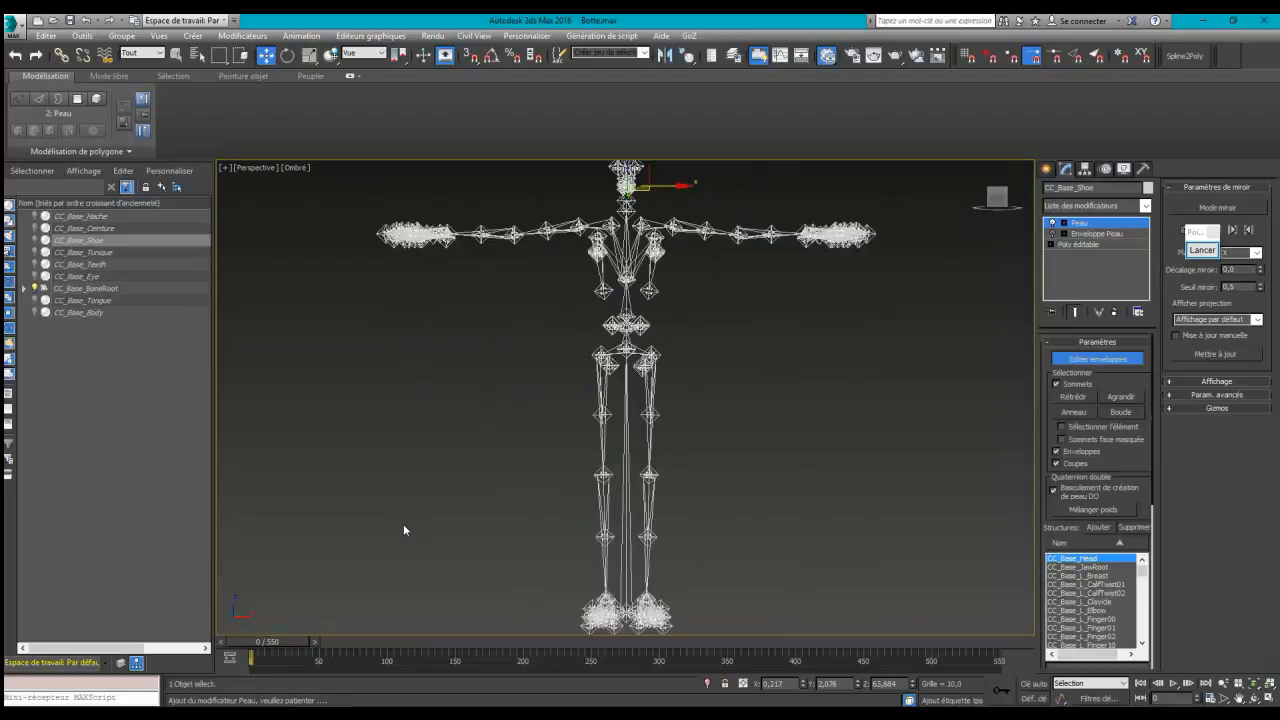
ctrl+alt+middle_drag(403, 523, 491, 331)
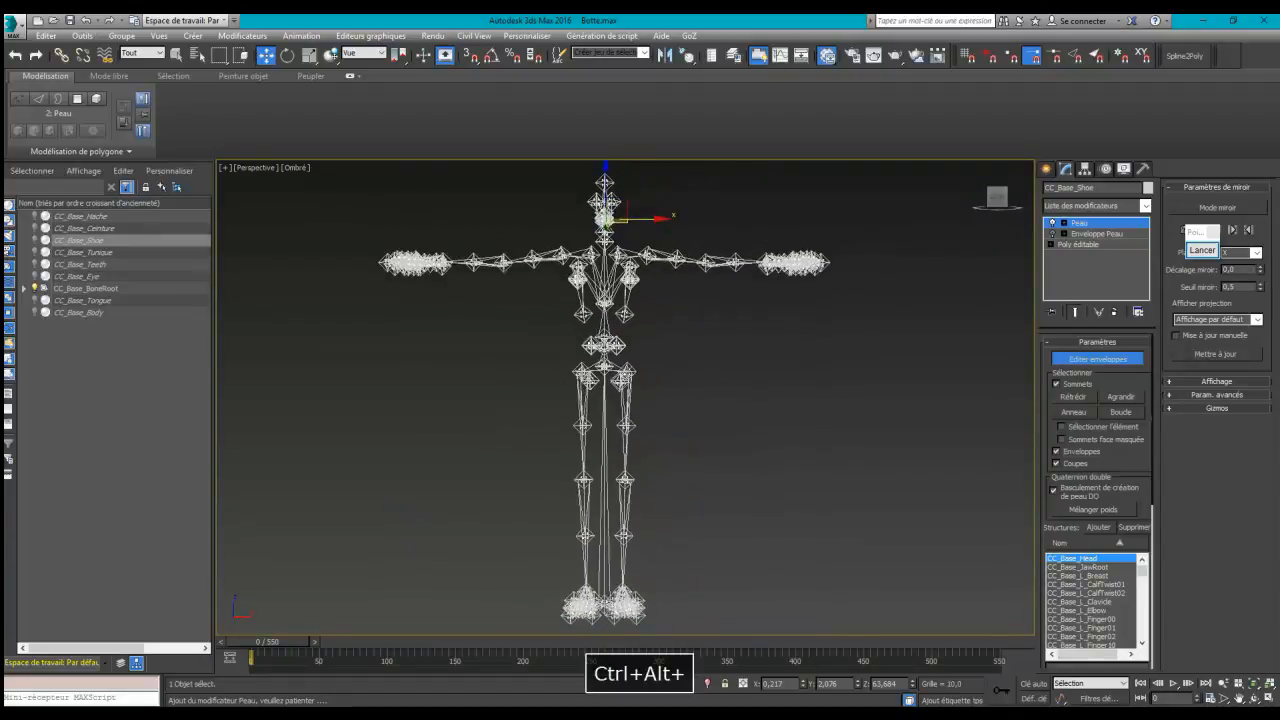
Step: Remove CC_Base_Head from the Skin bone list and enable Colorer toutes les pondérations in the display settings
click(1133, 527)
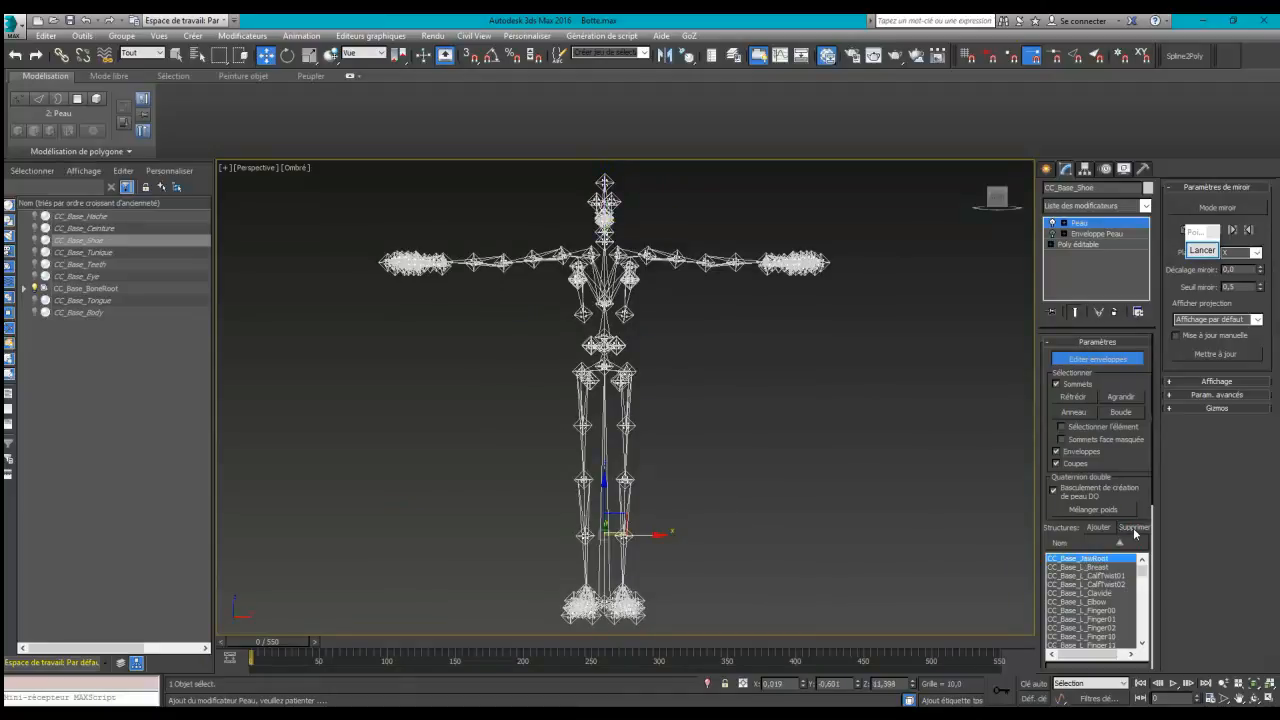
click(1099, 557)
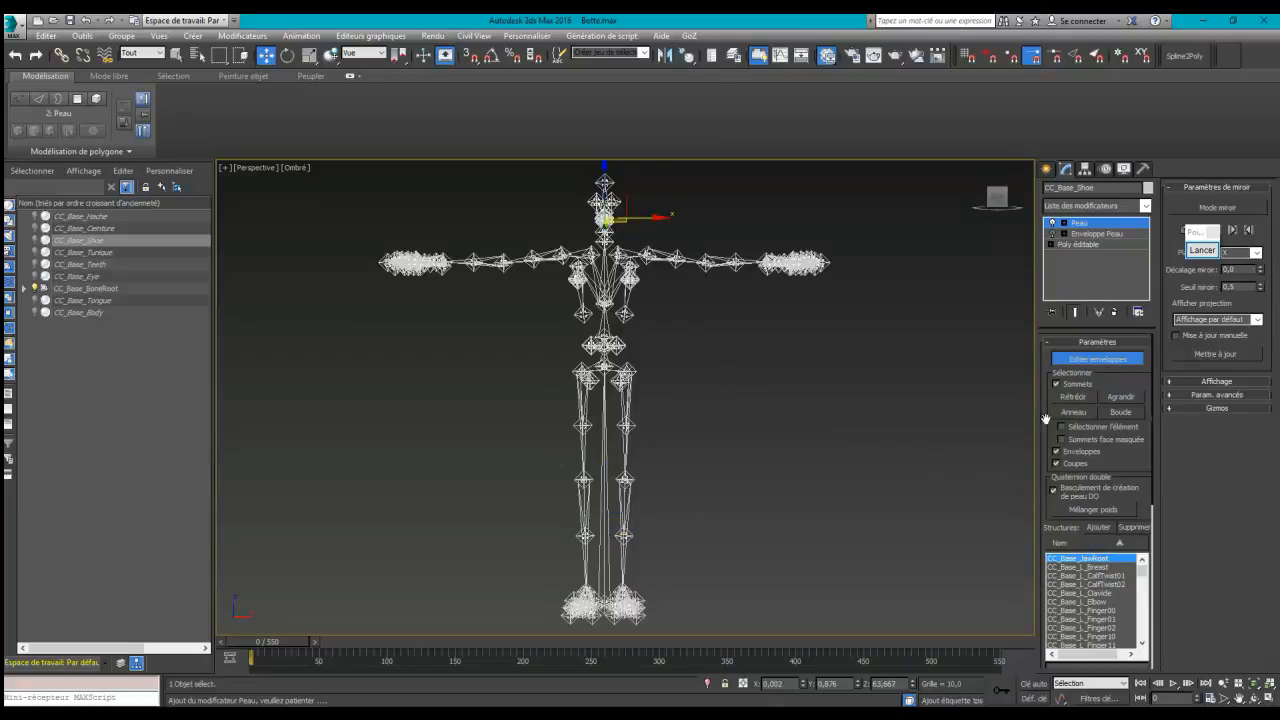
click(1171, 384)
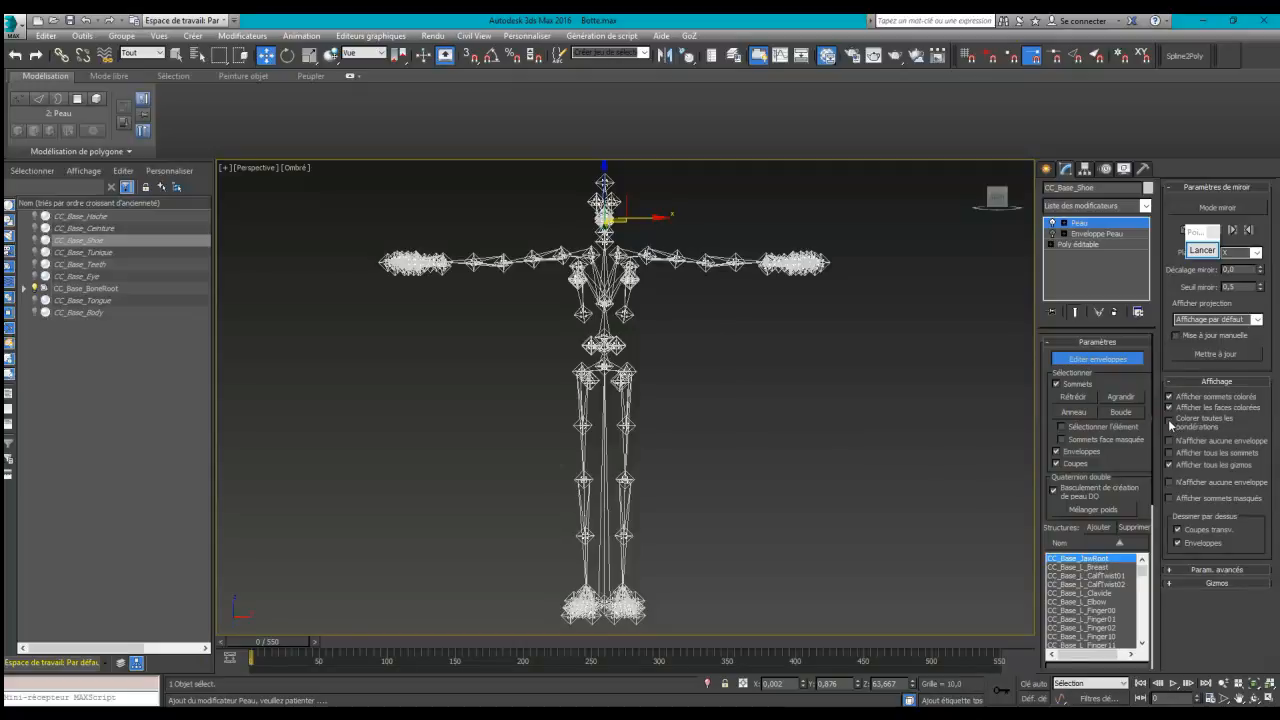
click(1168, 421)
Step: Remove CC_Base_JawRoot and all other unneeded bones from the Skin list, keeping the calf twist, knee, foot and toe bones
click(1133, 530)
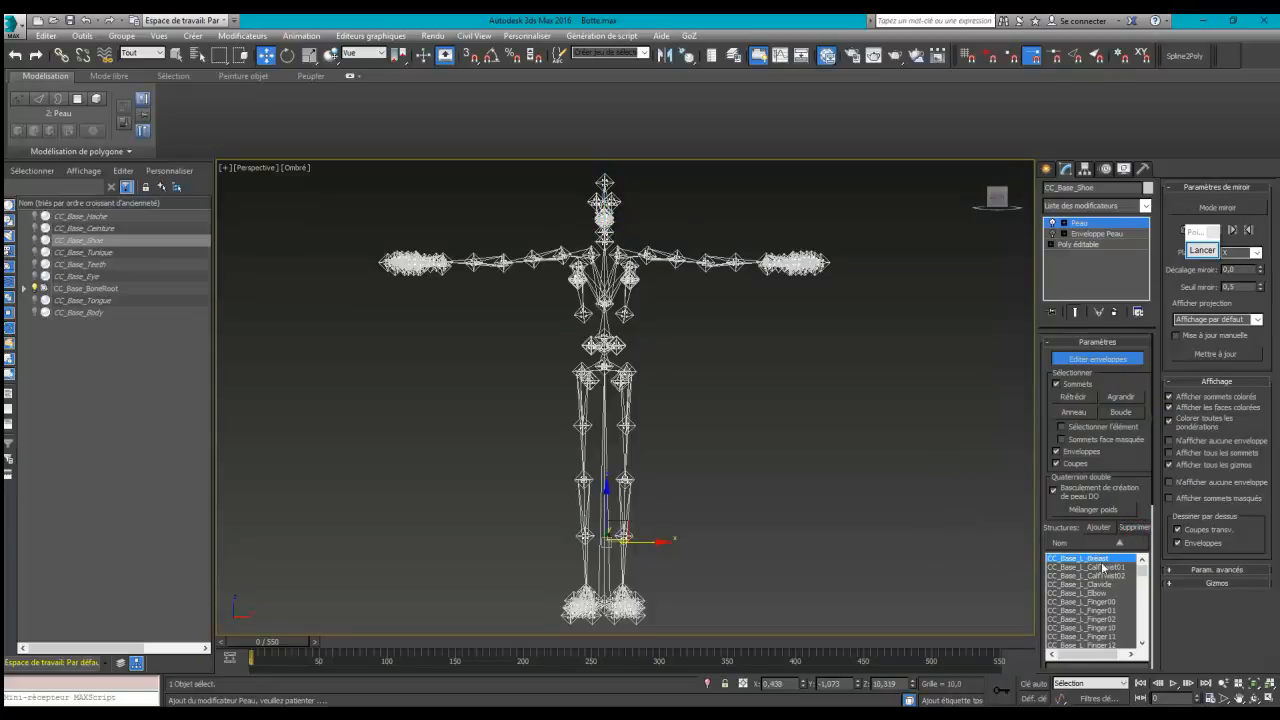
click(1101, 558)
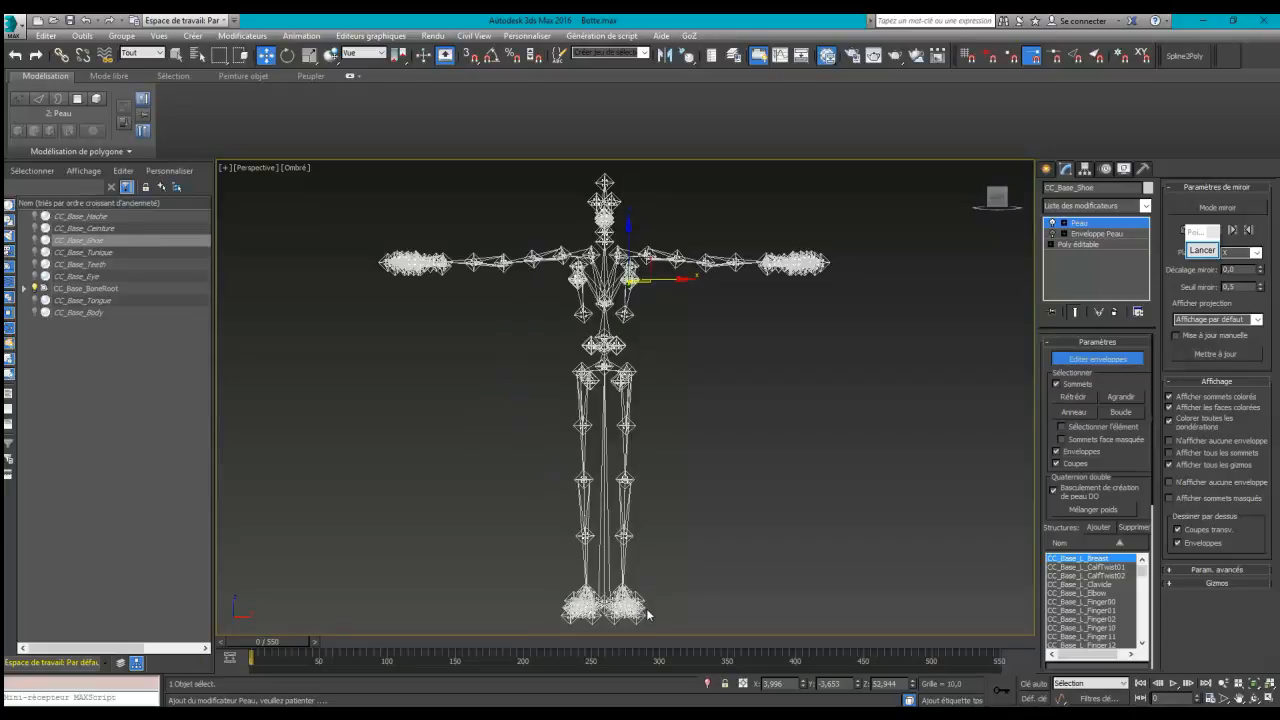
key(F9)
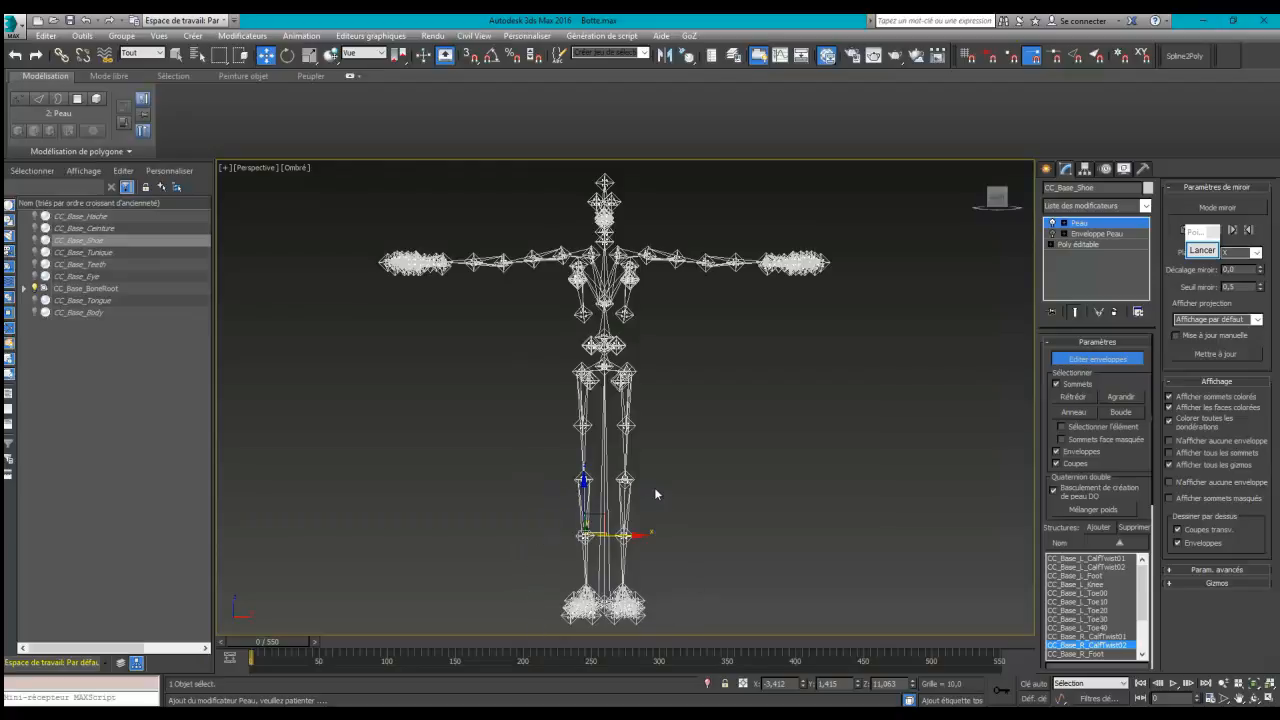
Step: Unhide the body, tongue, eye, teeth, tunic, shoe, belt and axe objects
click(33, 313)
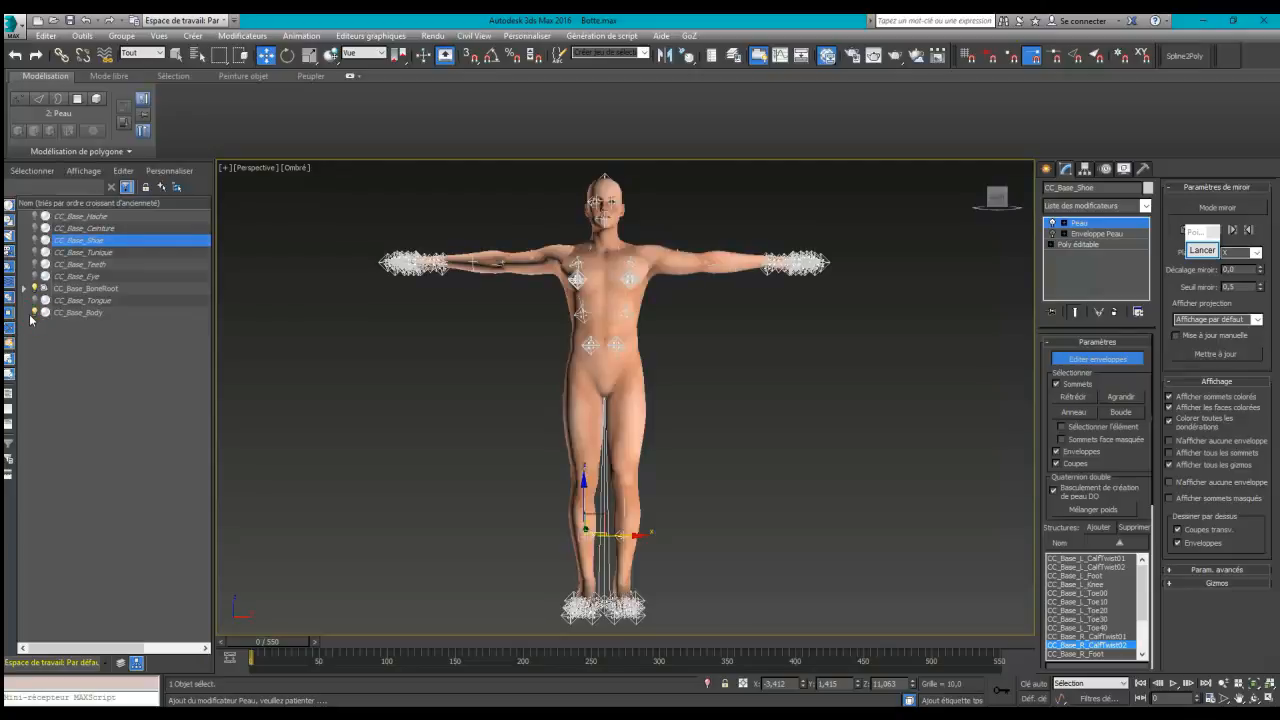
click(34, 301)
click(35, 276)
click(34, 264)
click(34, 252)
click(34, 240)
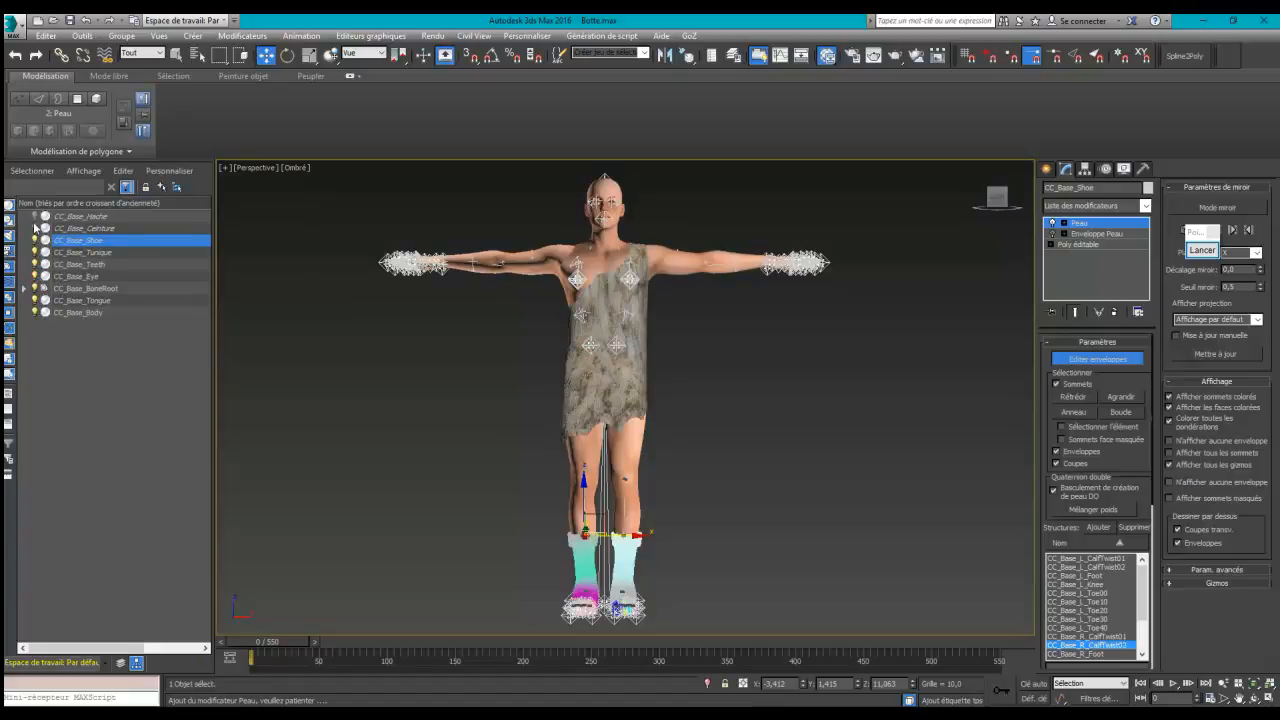
click(34, 228)
click(34, 216)
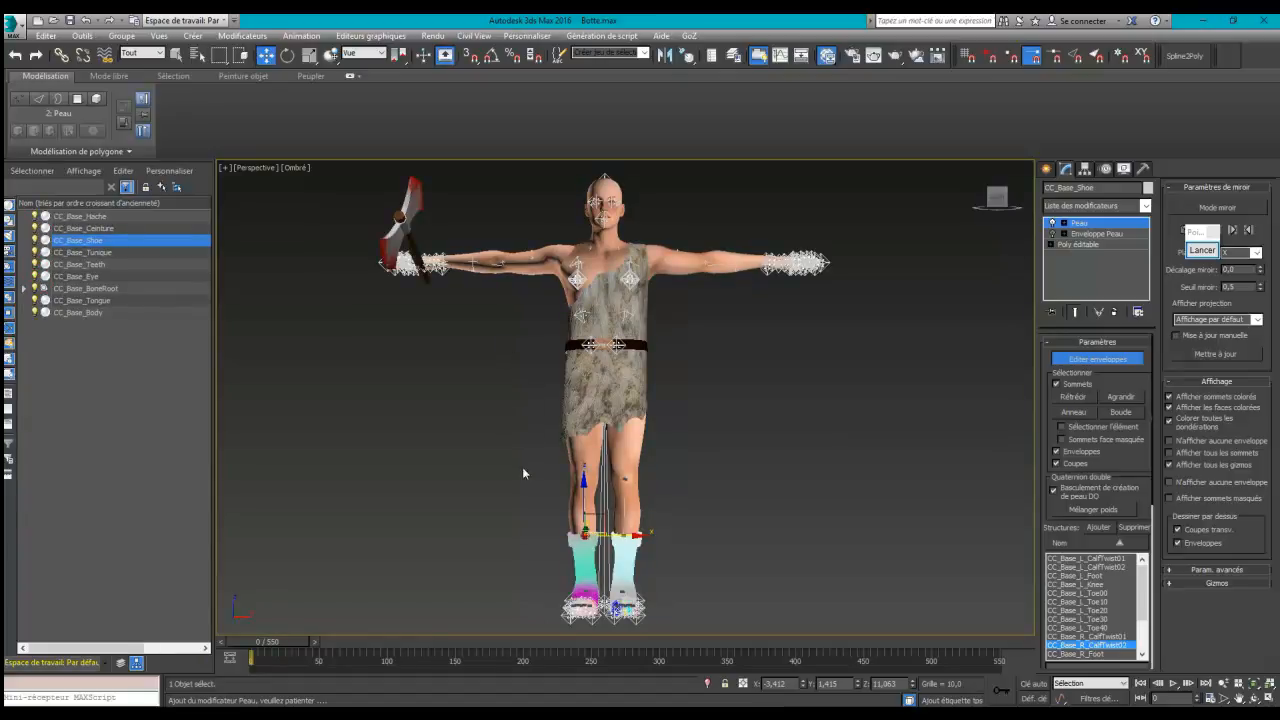
Step: Inspect the boots' weight colours for the left CalfTwist01, CalfTwist02, Knee and Toe00 bones
scroll(744, 569, up, 3)
middle_drag(744, 569, 852, 506)
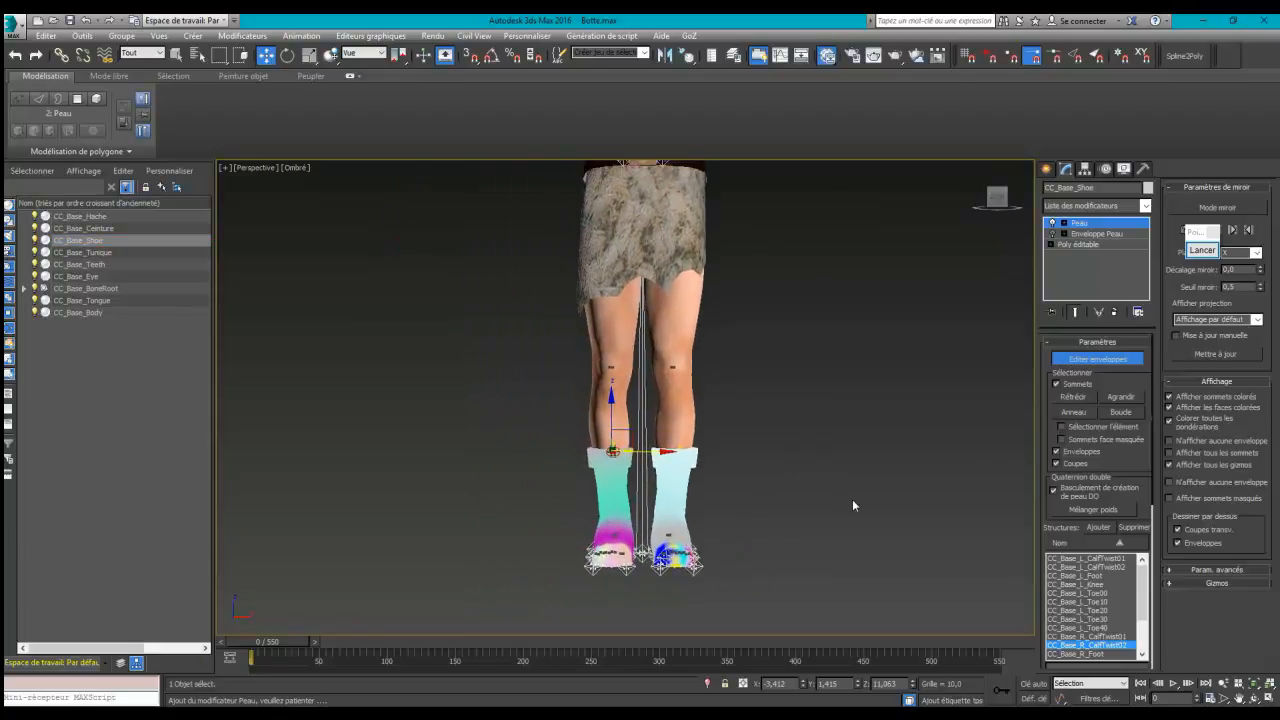
click(1069, 559)
click(1067, 568)
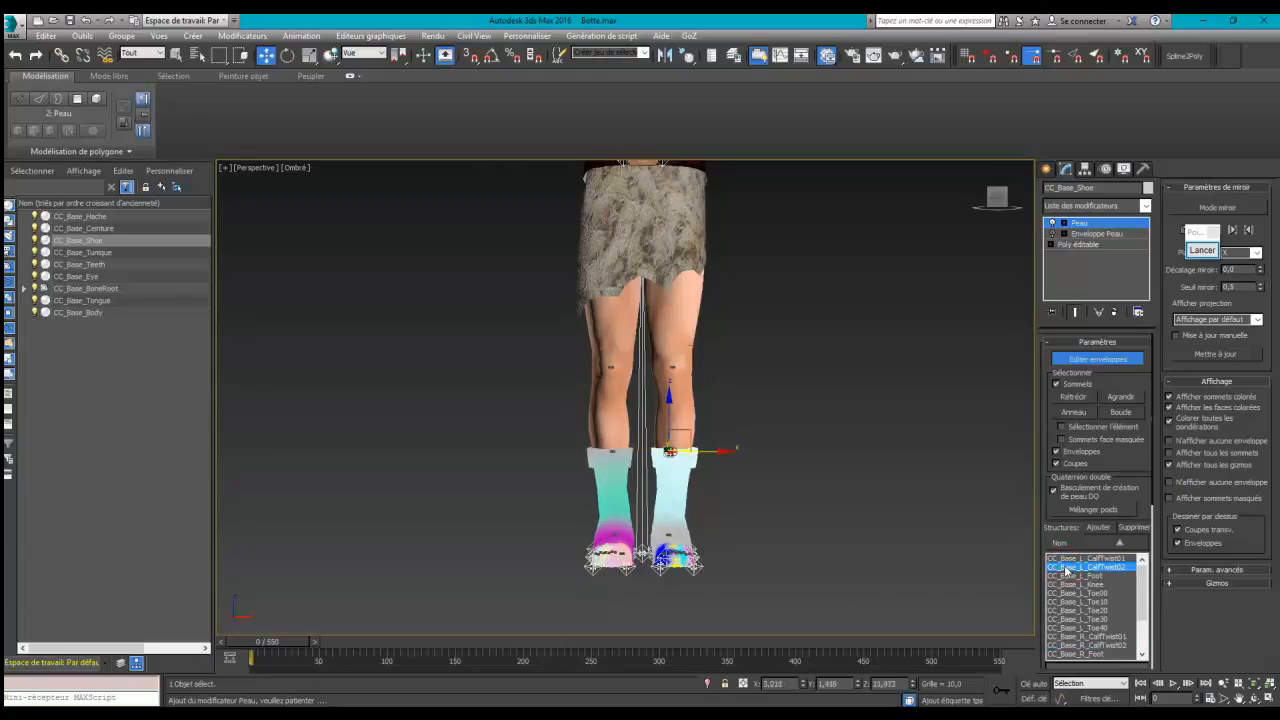
click(1064, 585)
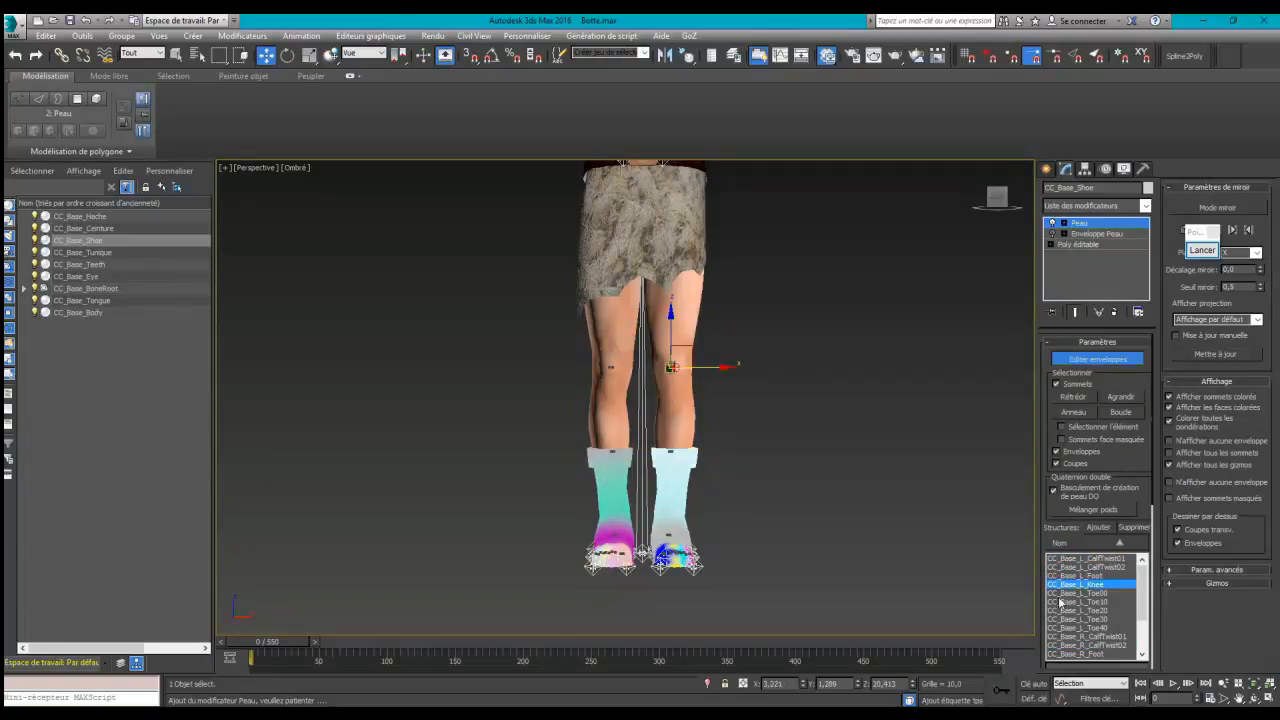
click(1058, 594)
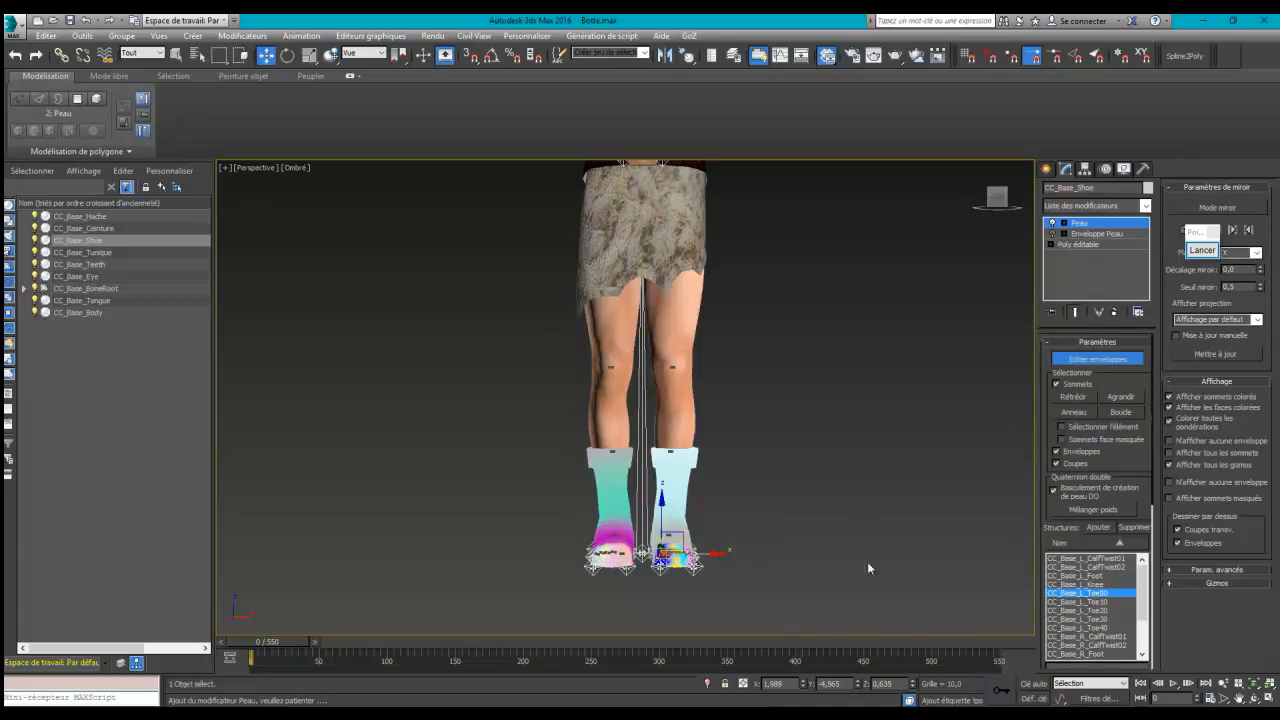
Step: Leave envelope editing and delete the Enveloppe Peau modifier beneath the boots' Skin modifier
click(1067, 360)
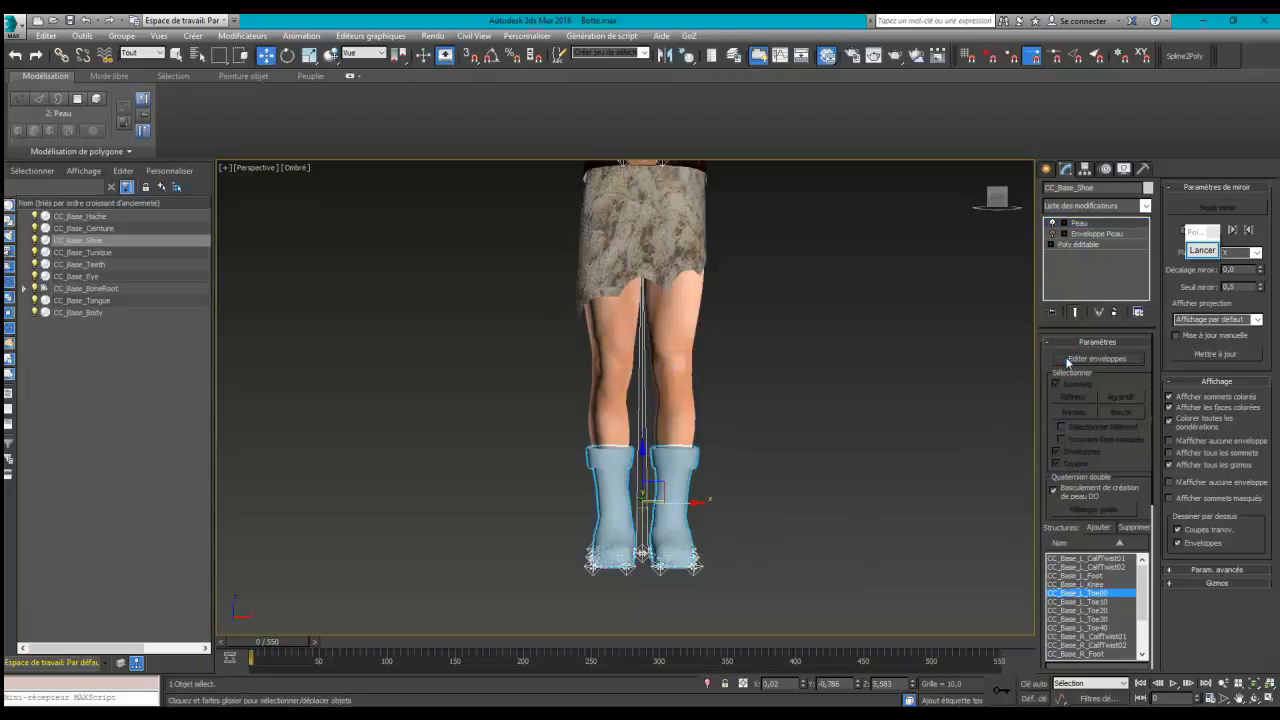
click(1090, 234)
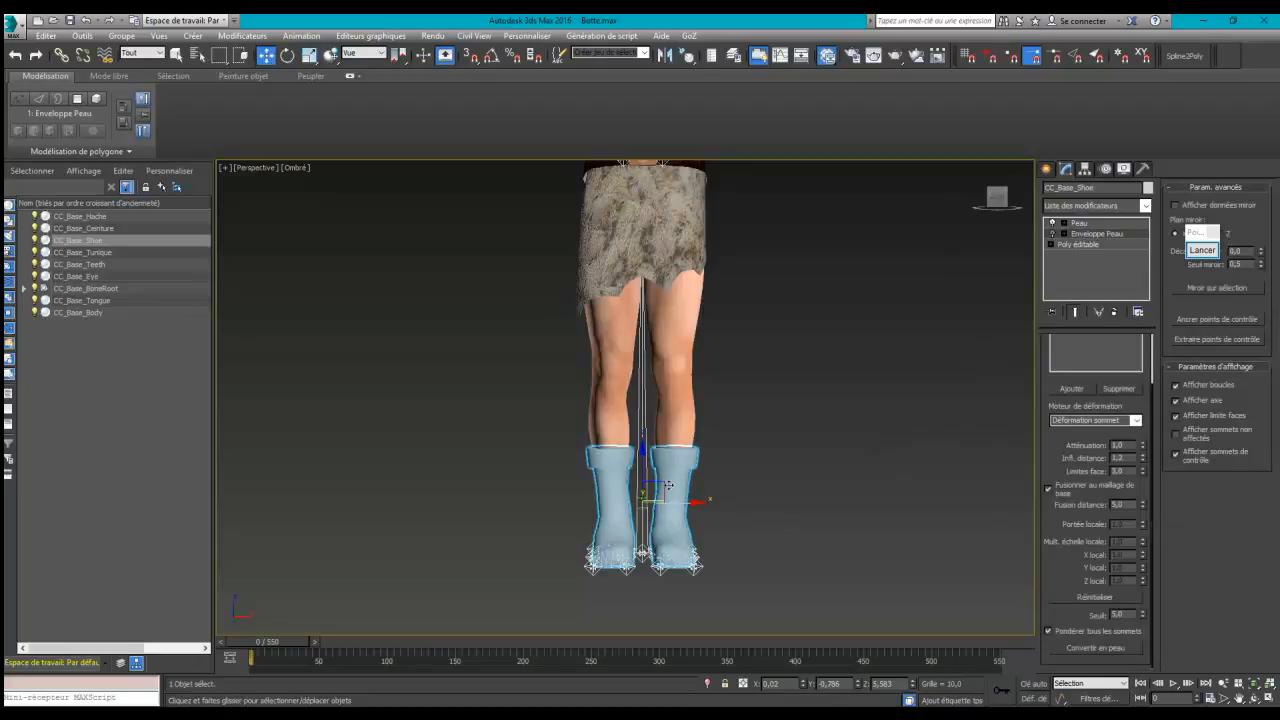
click(1115, 314)
click(1076, 225)
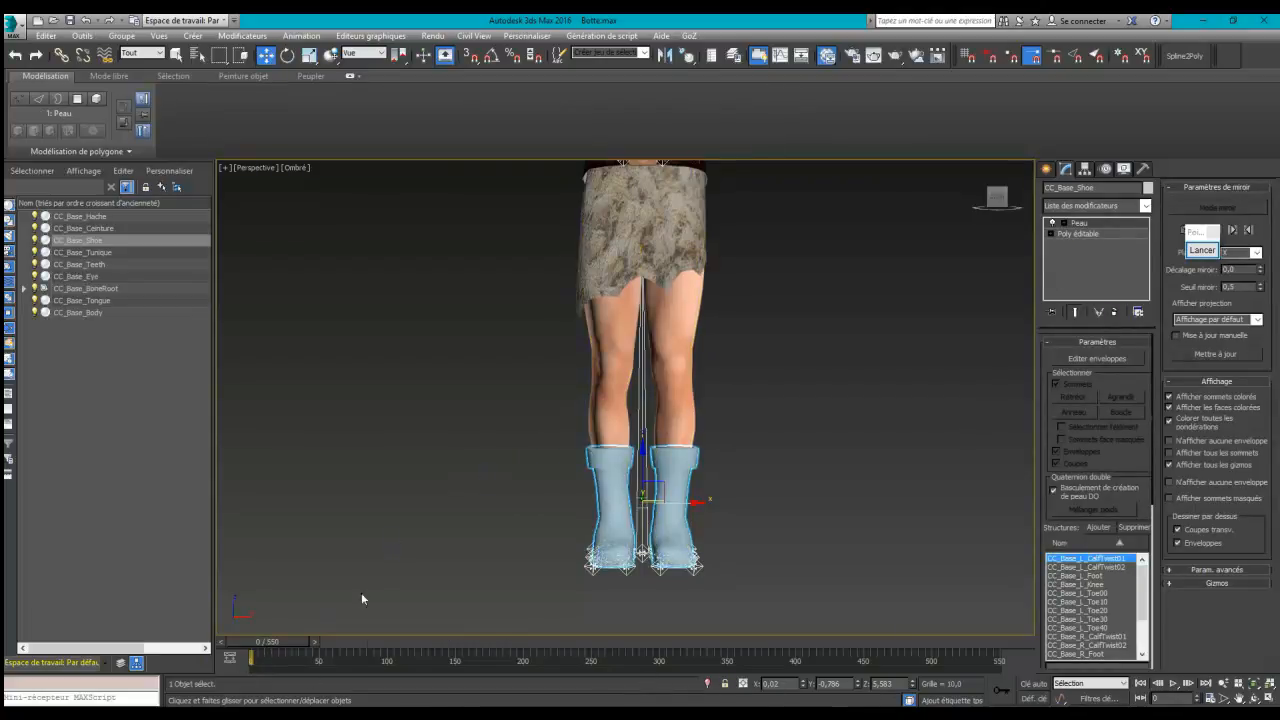
scroll(370, 580, up, 2)
middle_drag(400, 565, 252, 550)
scroll(252, 550, up, 5)
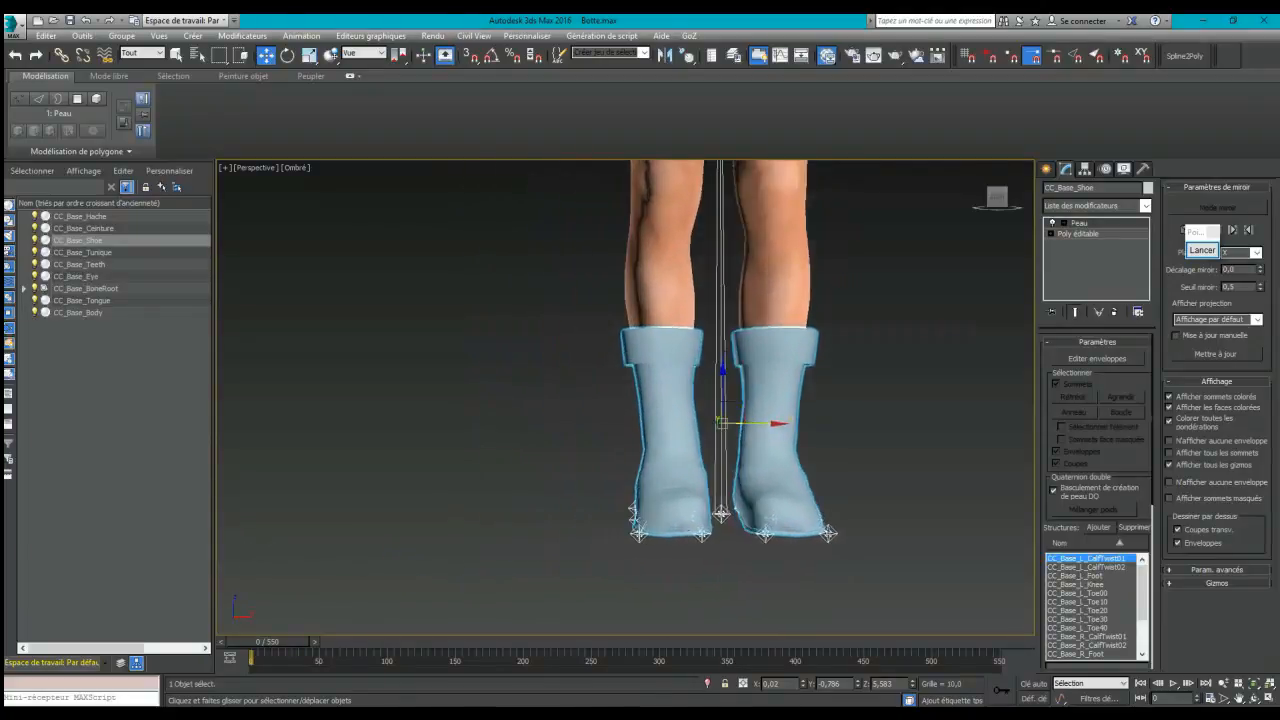
Step: Scrub the animation to frame 239 and back to frame 0 to check how the boots deform with the legs, then clear the selection
middle_drag(400, 512, 157, 517)
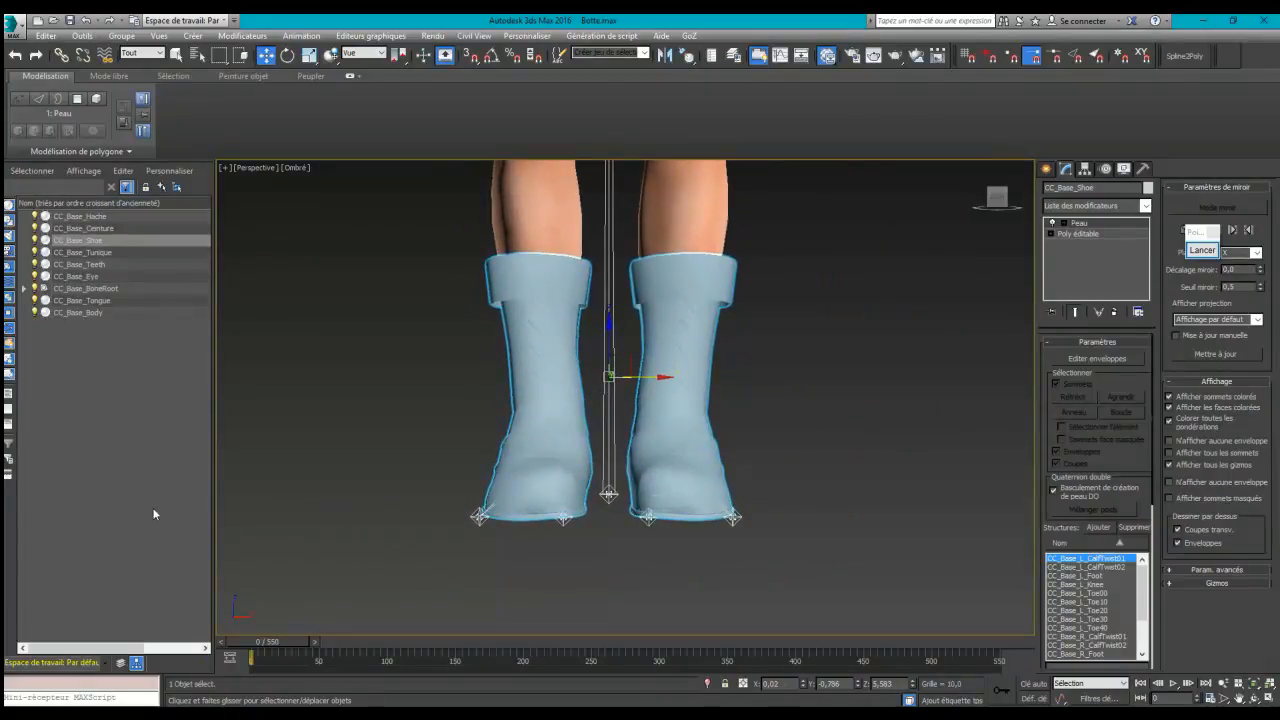
click(258, 643)
drag(258, 643, 570, 652)
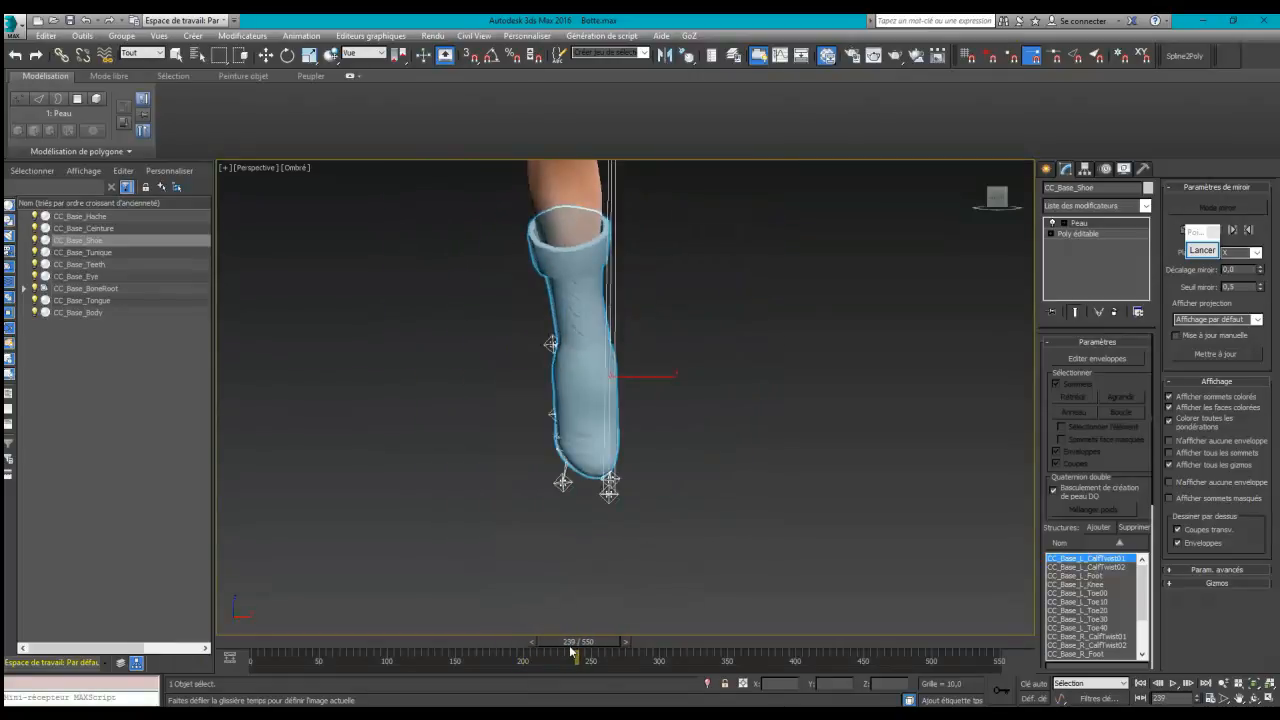
key(w)
alt+middle_drag(423, 537, 478, 538)
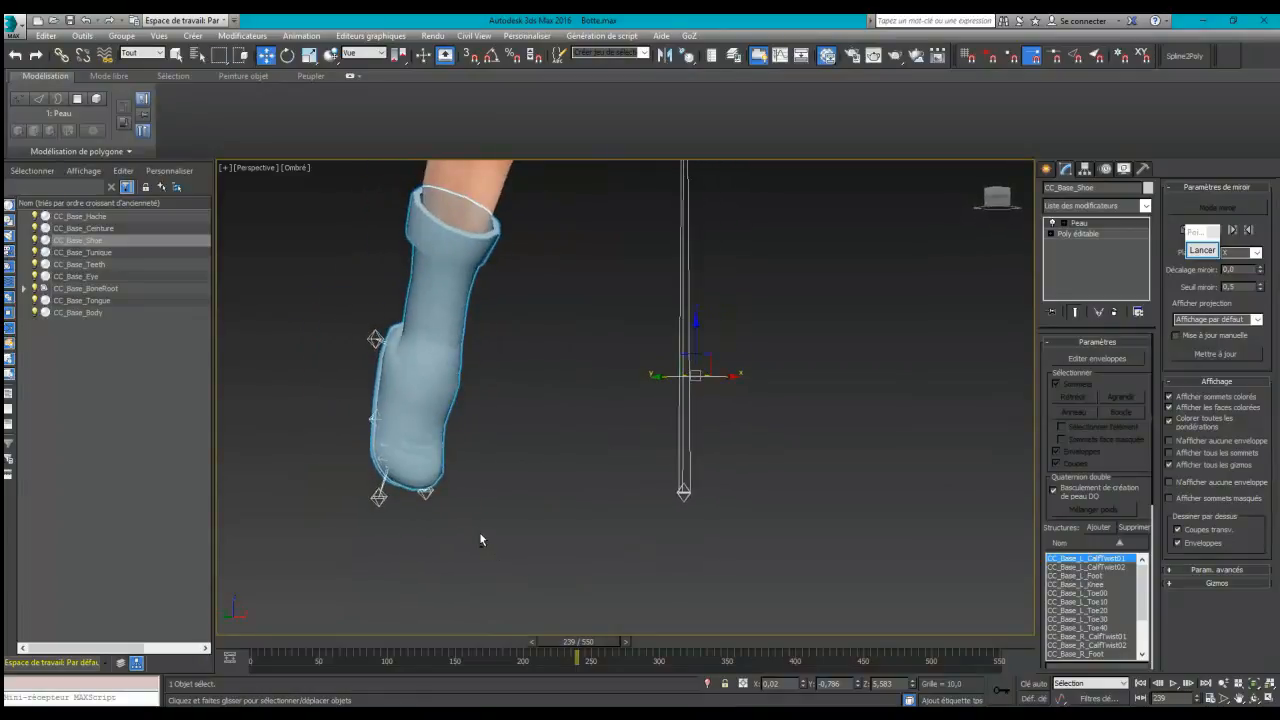
key(f)
key(z)
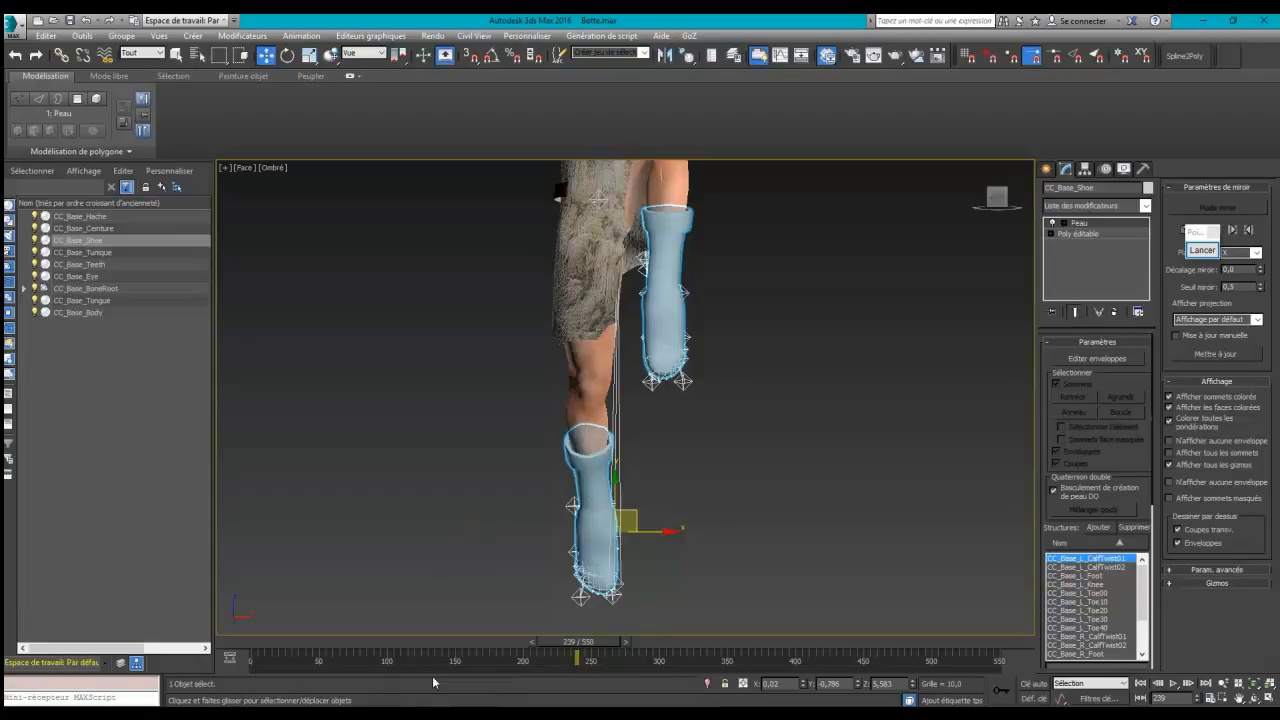
drag(577, 656, 205, 647)
key(w)
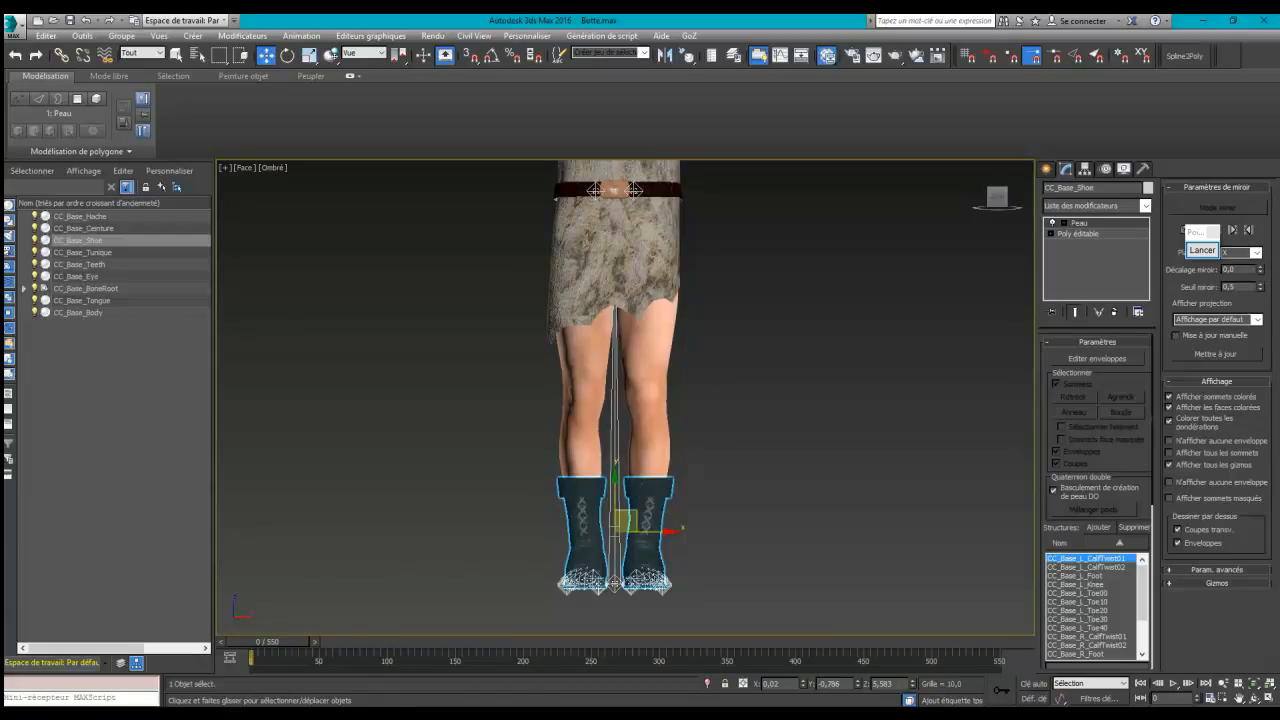
click(530, 463)
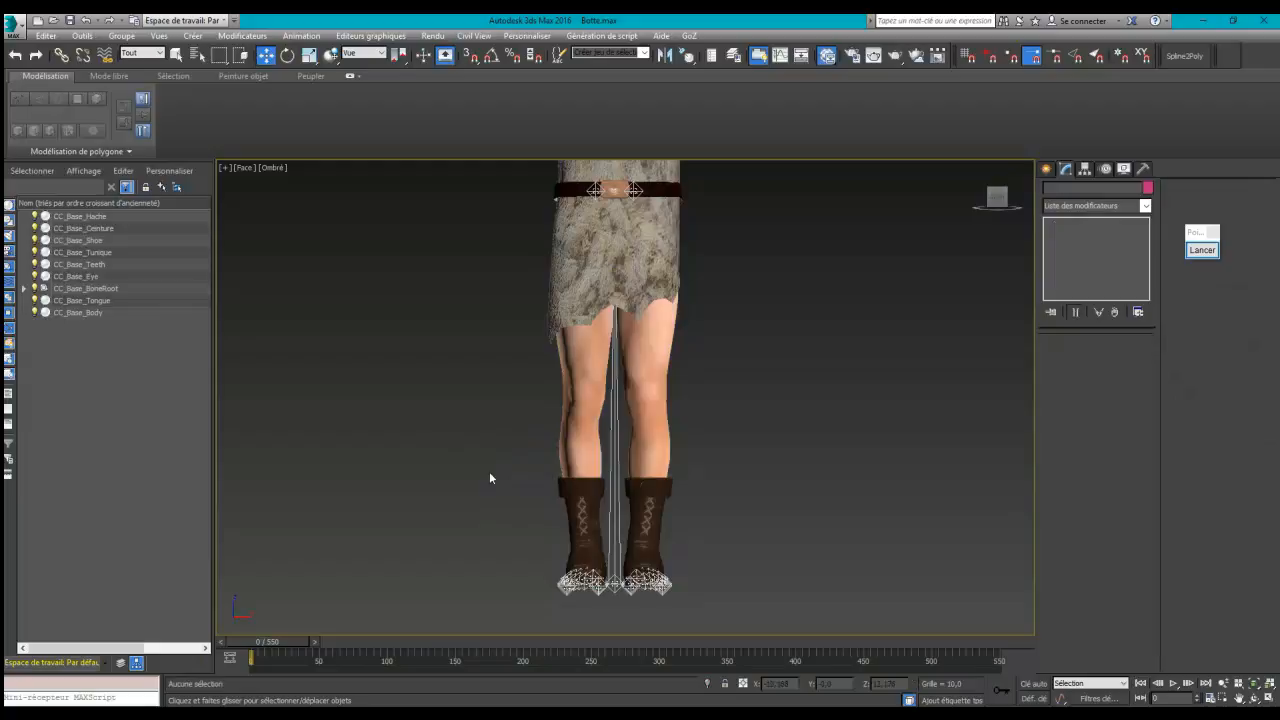
Step: Link the CC_Base_Ceinture belt to the CC_Base_Waist bone and scrub the animation to check that it follows
middle_drag(456, 340, 538, 537)
click(645, 388)
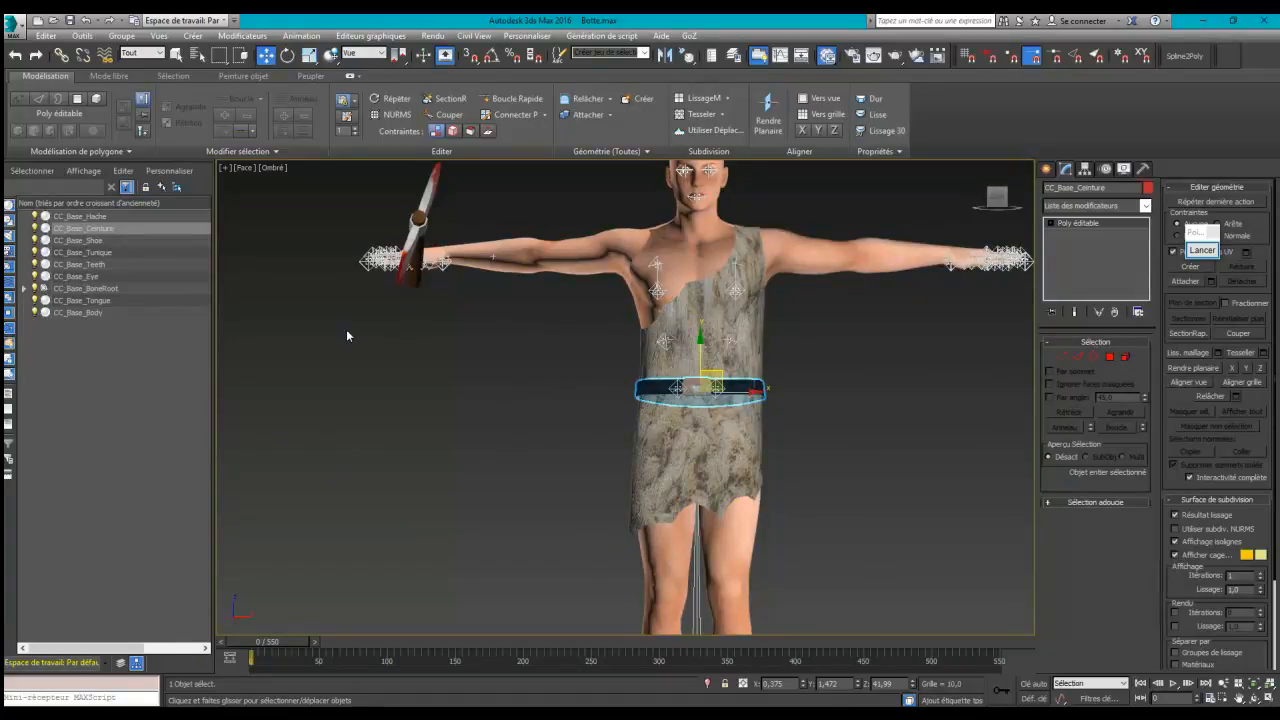
click(23, 288)
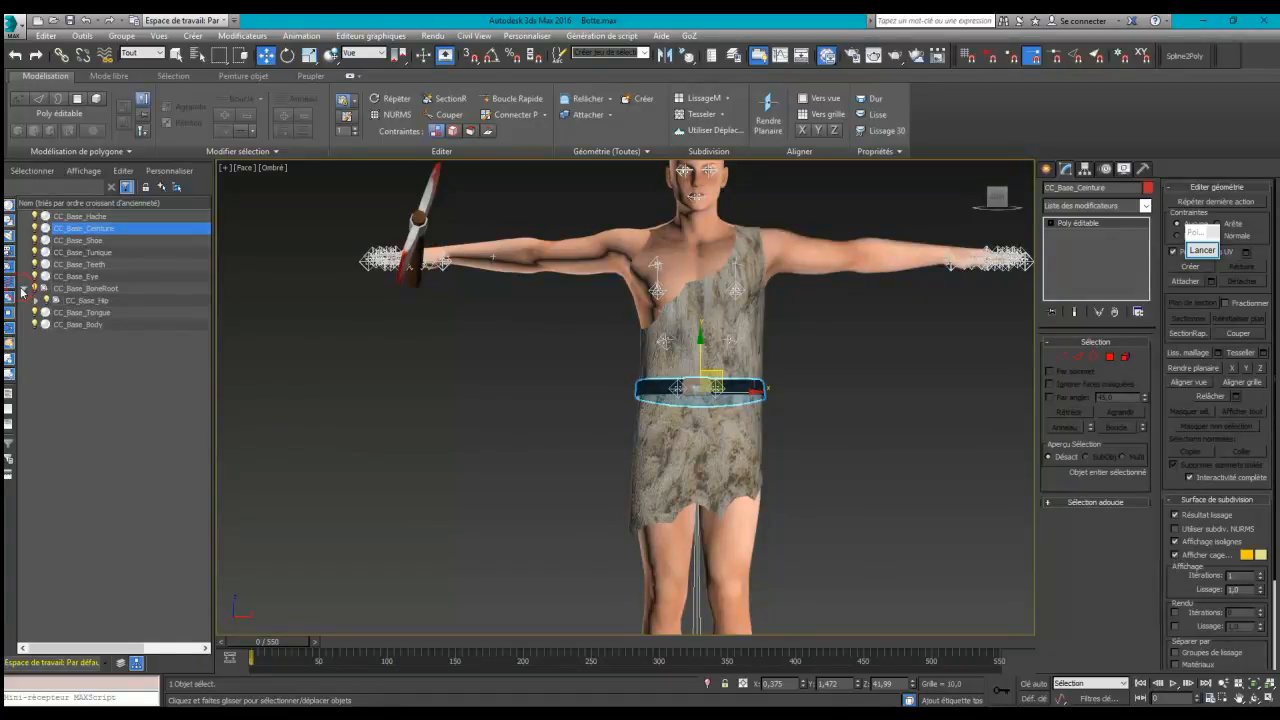
click(36, 300)
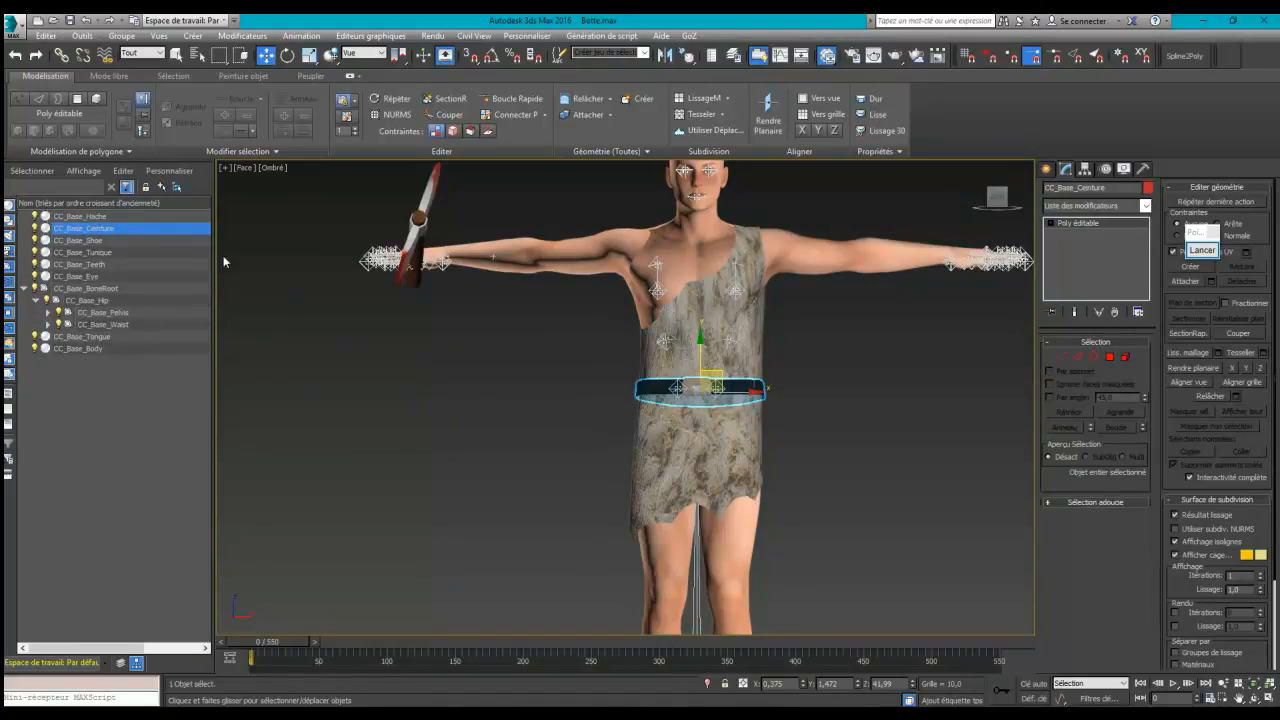
click(61, 55)
drag(58, 233, 101, 324)
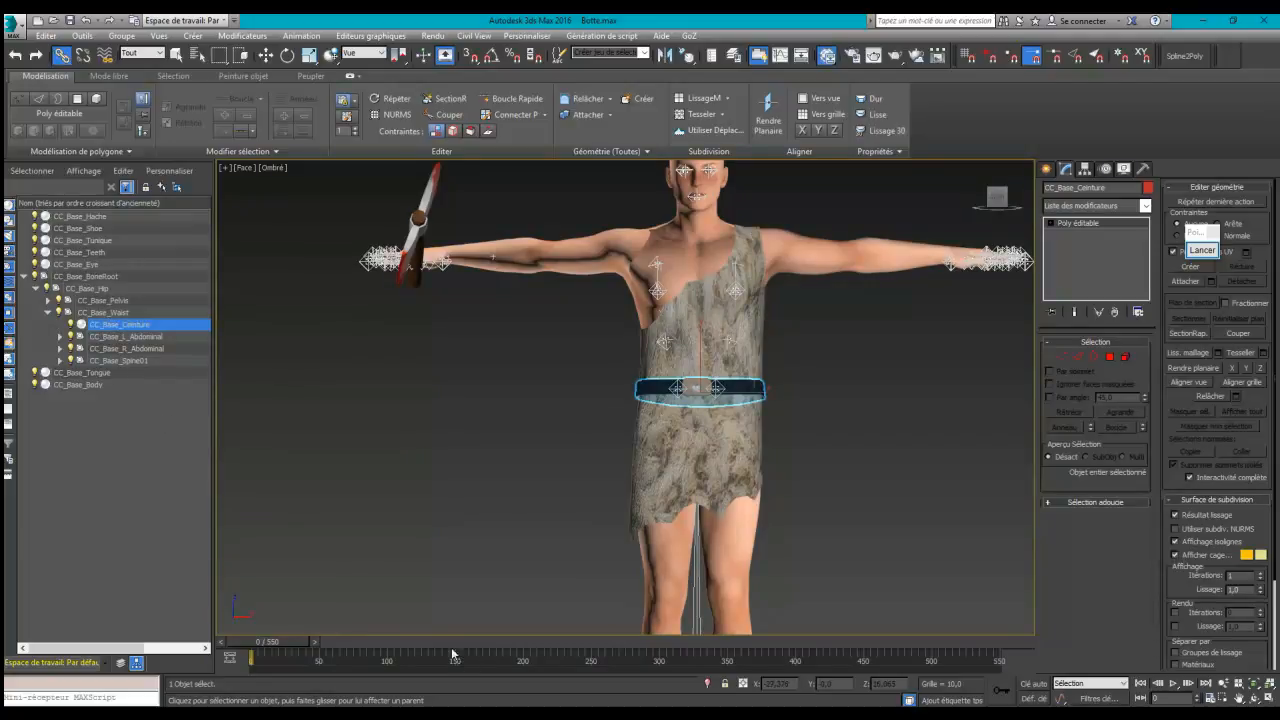
drag(282, 645, 183, 595)
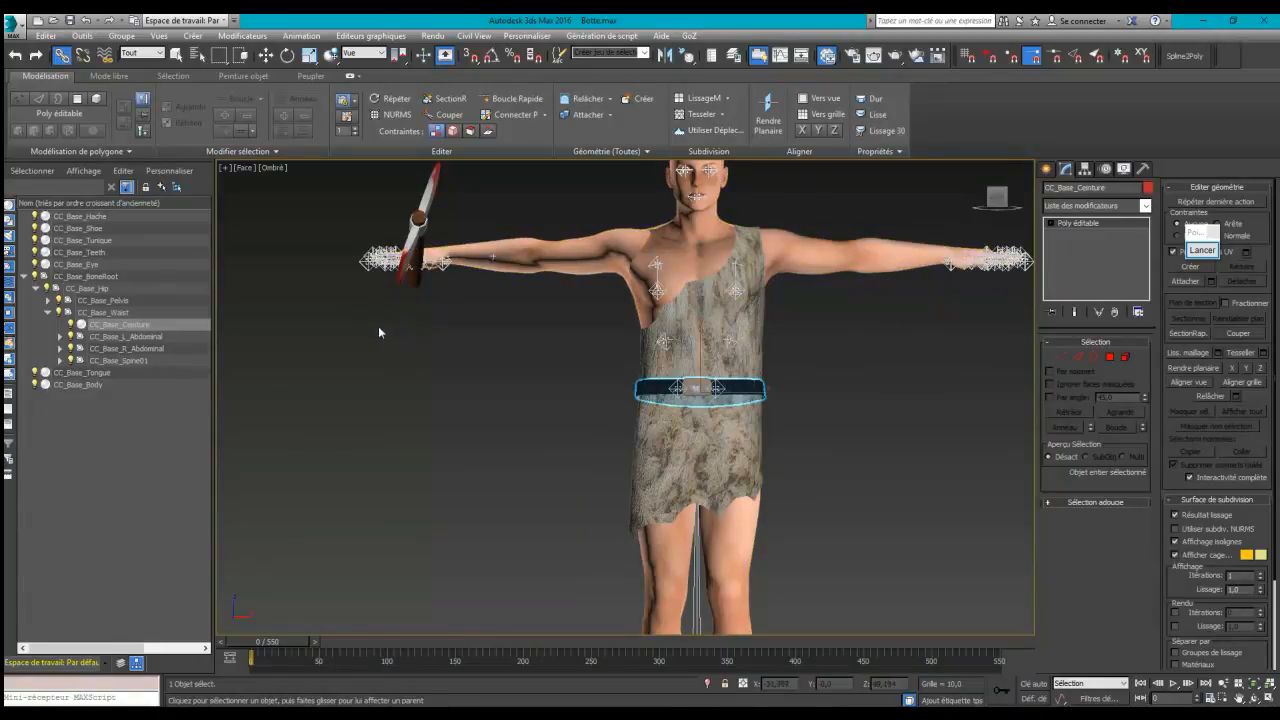
click(177, 55)
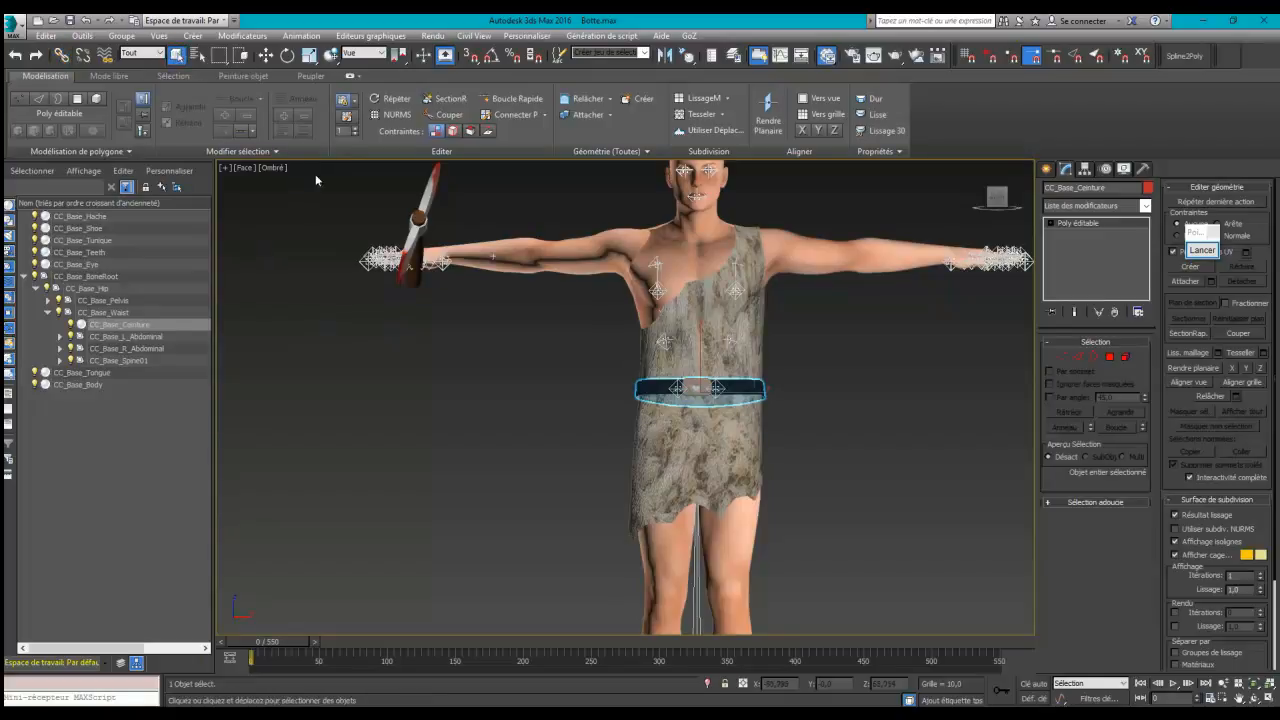
Step: Link the CC_Base_Hache axe to the CC_Base_R_Hand bone and collapse the bone hierarchy
click(418, 222)
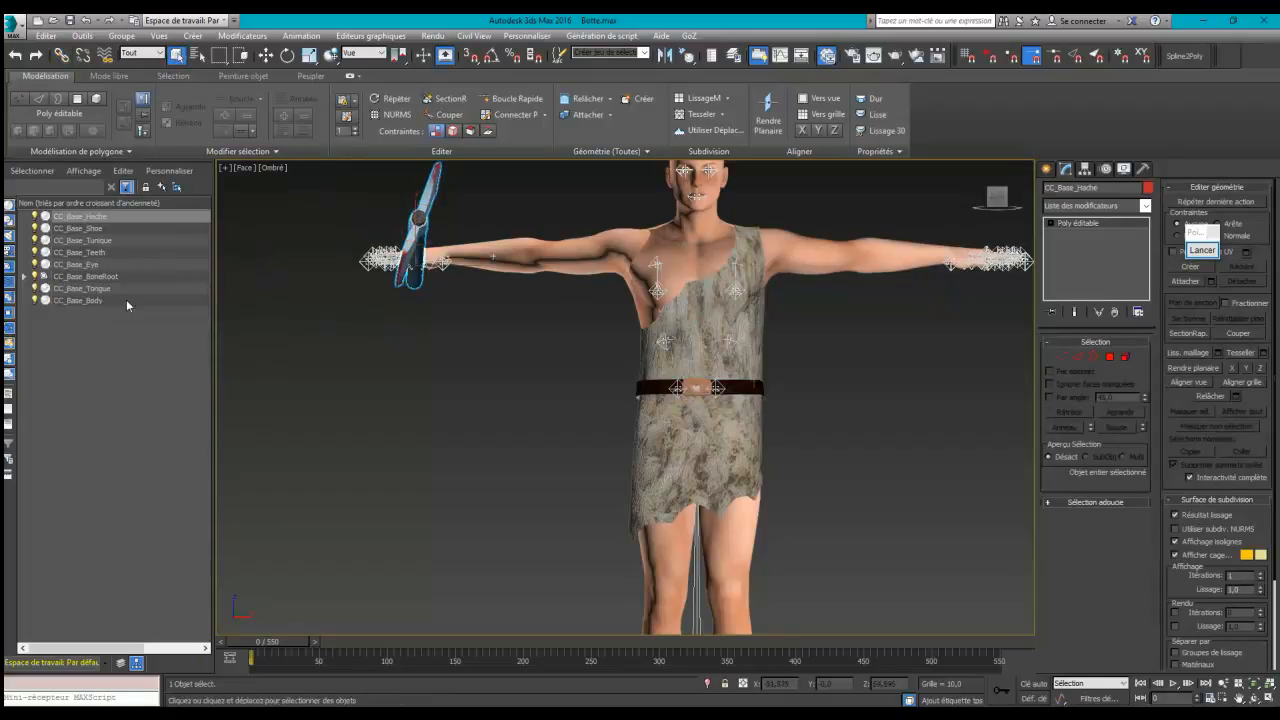
click(23, 277)
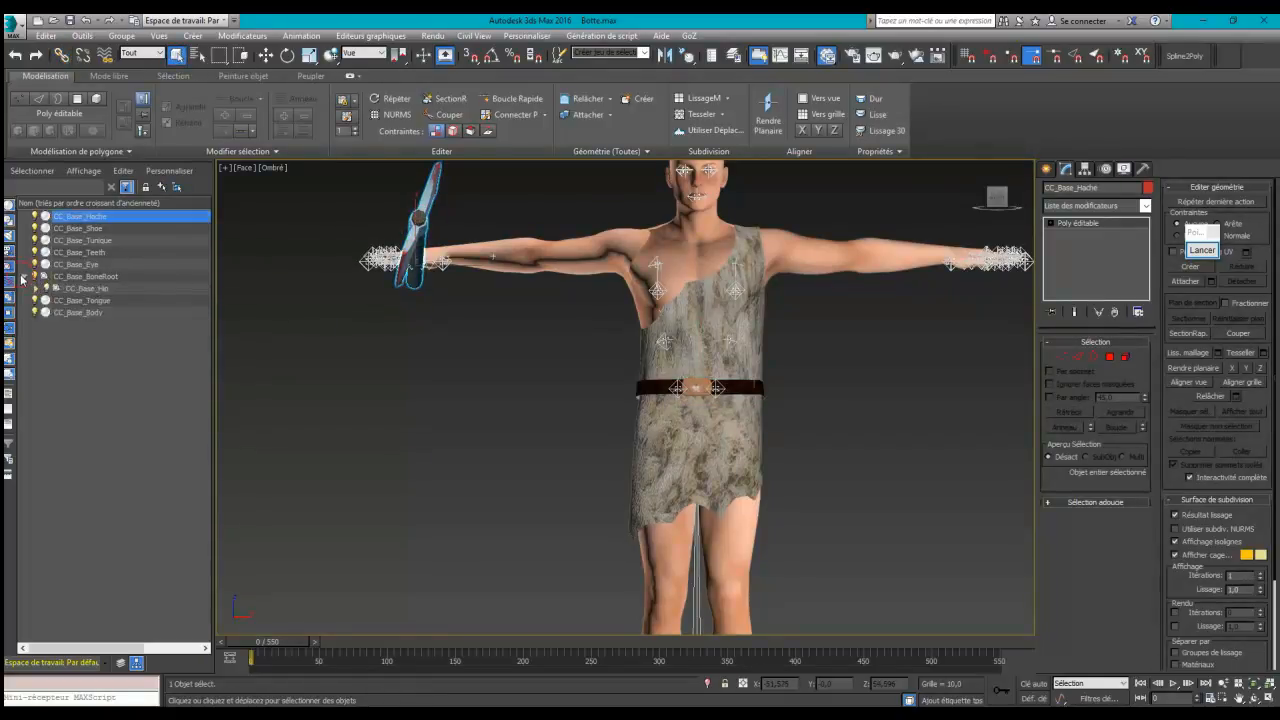
click(36, 288)
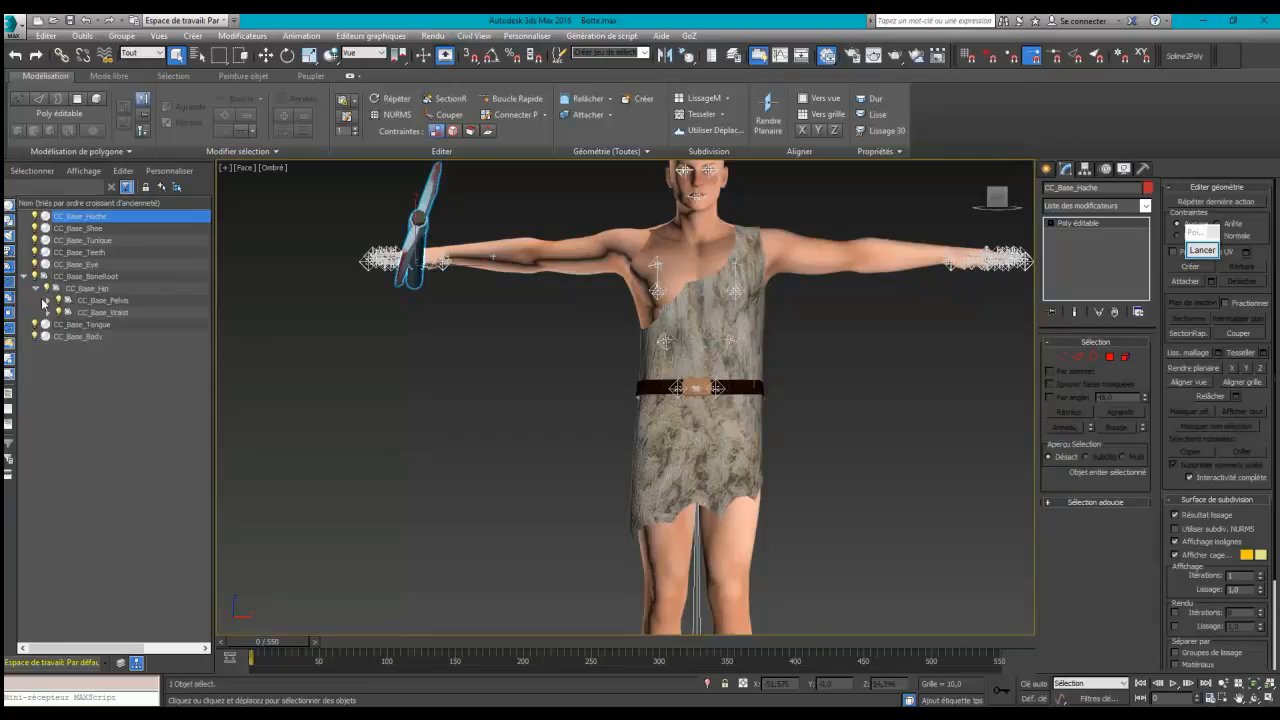
click(47, 313)
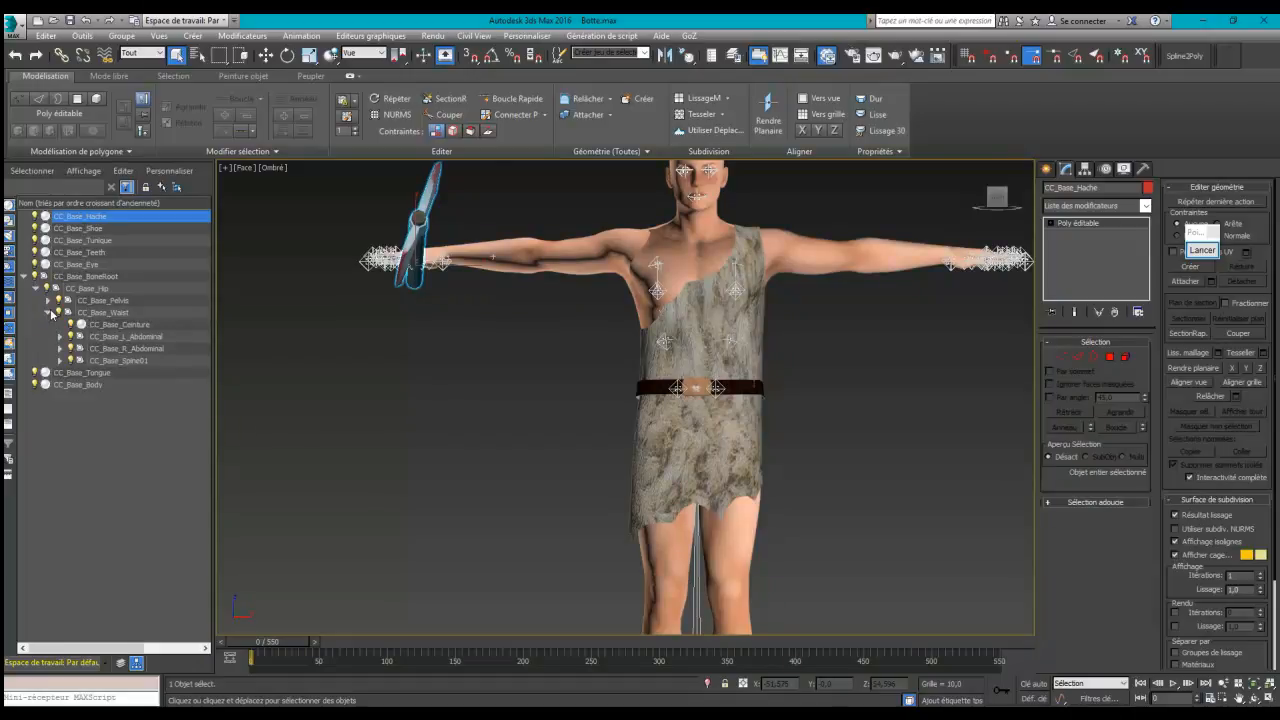
key(F9)
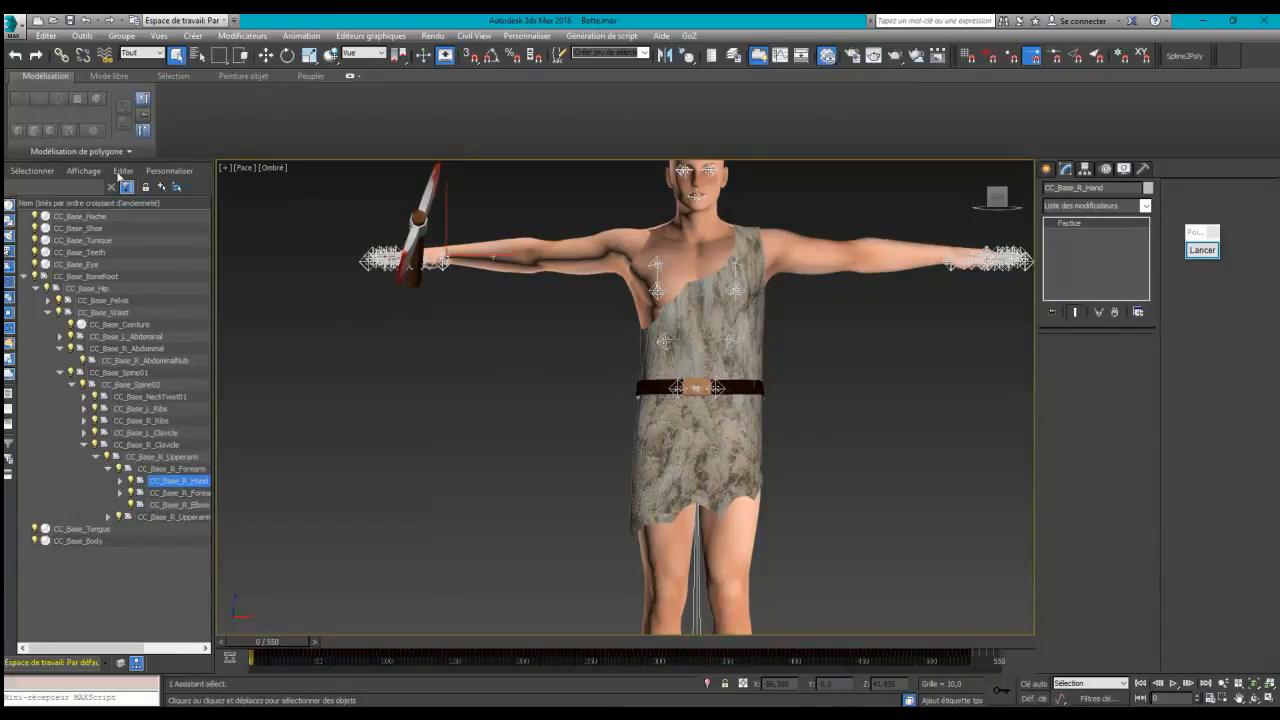
click(61, 55)
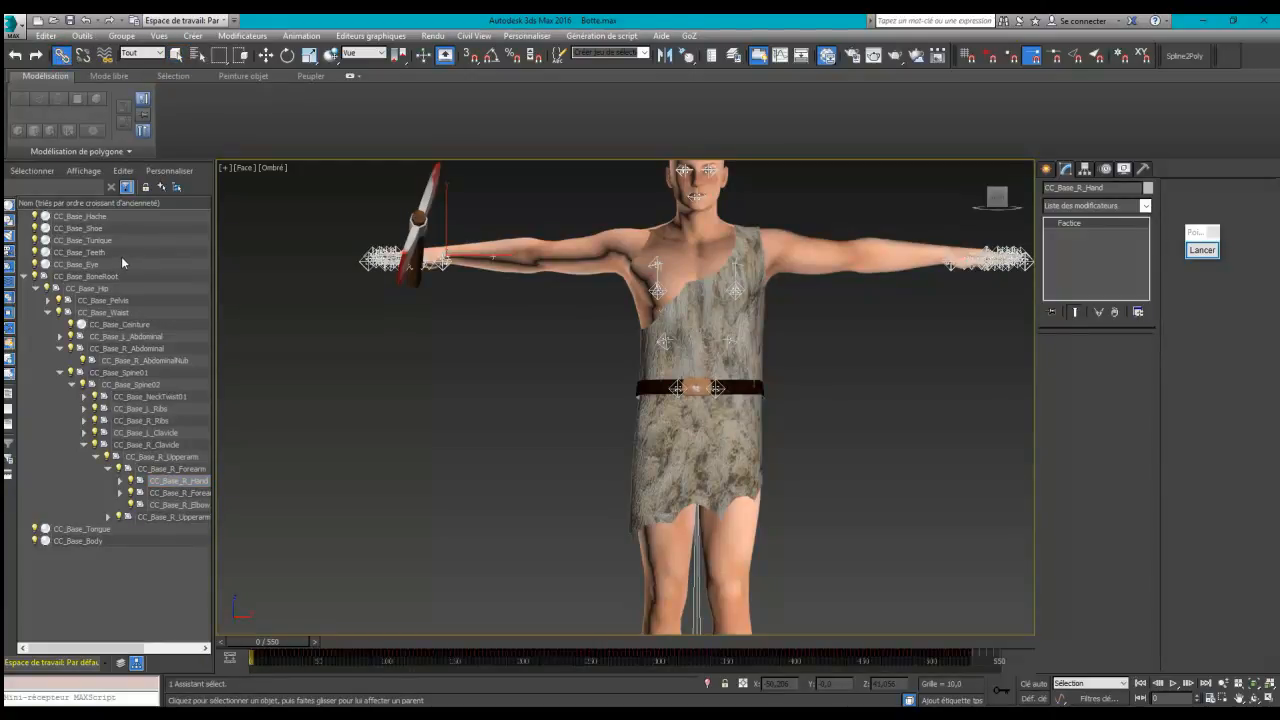
click(87, 218)
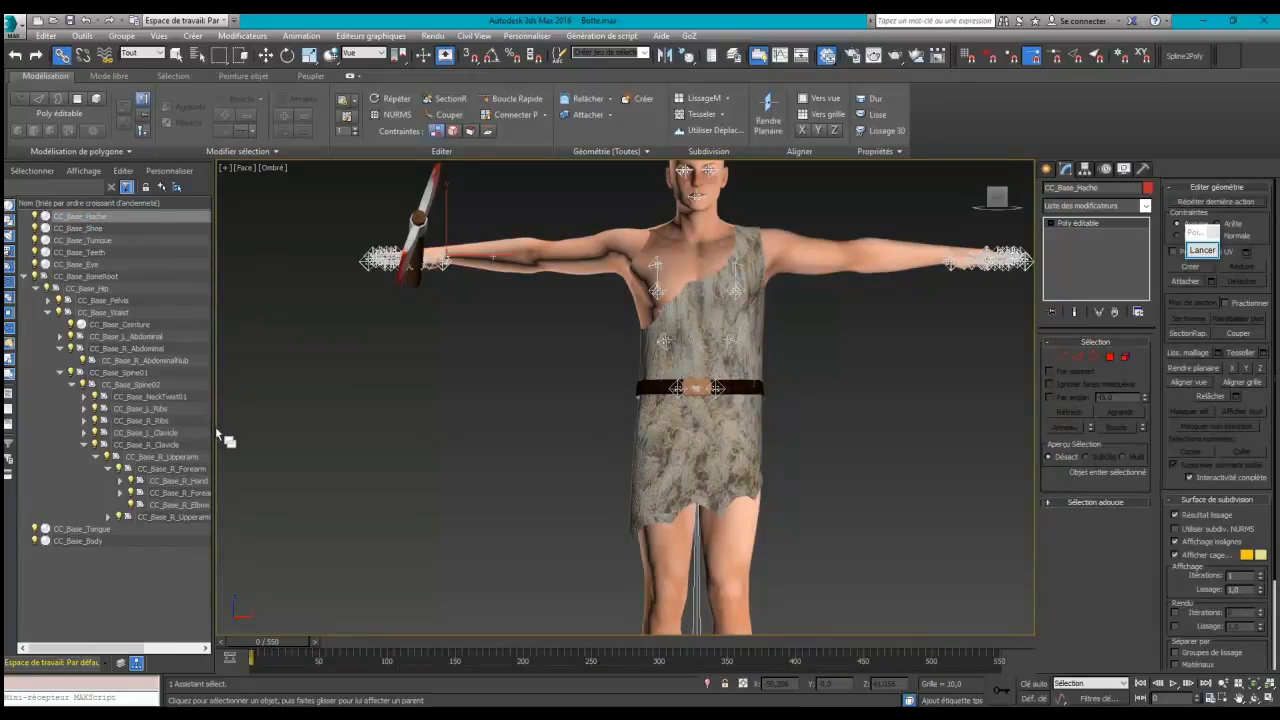
drag(197, 450, 172, 485)
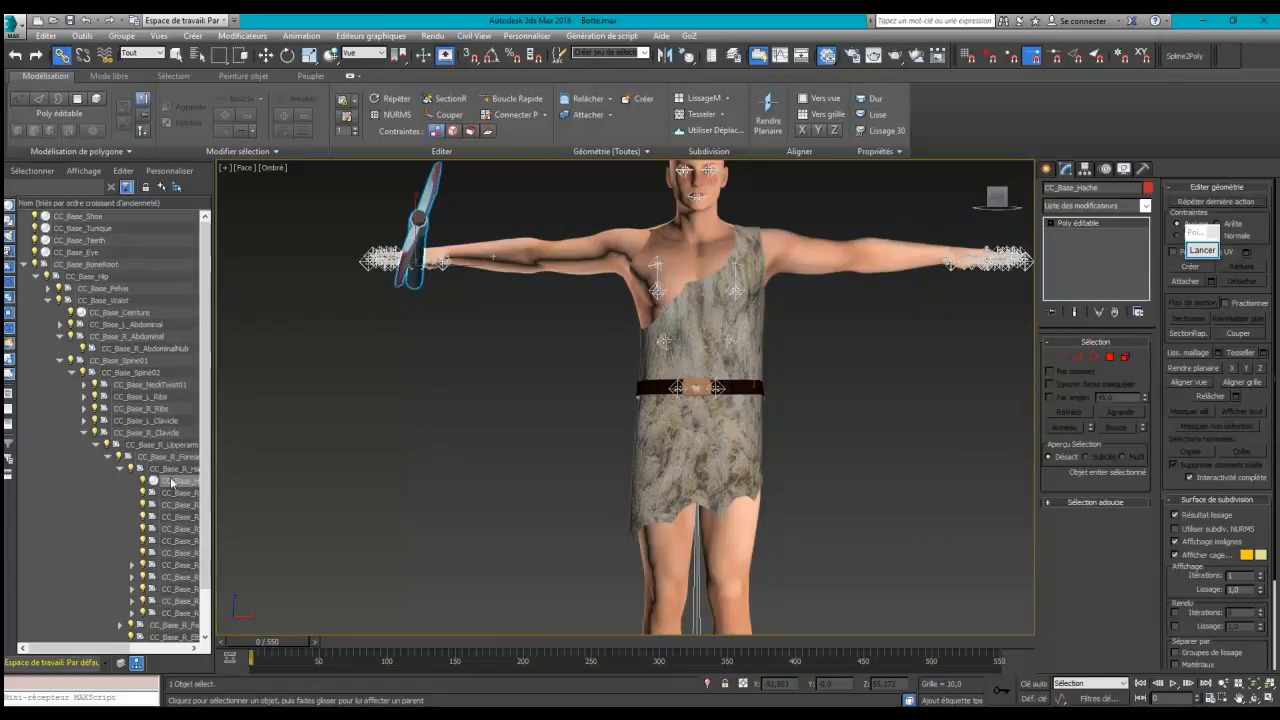
click(23, 265)
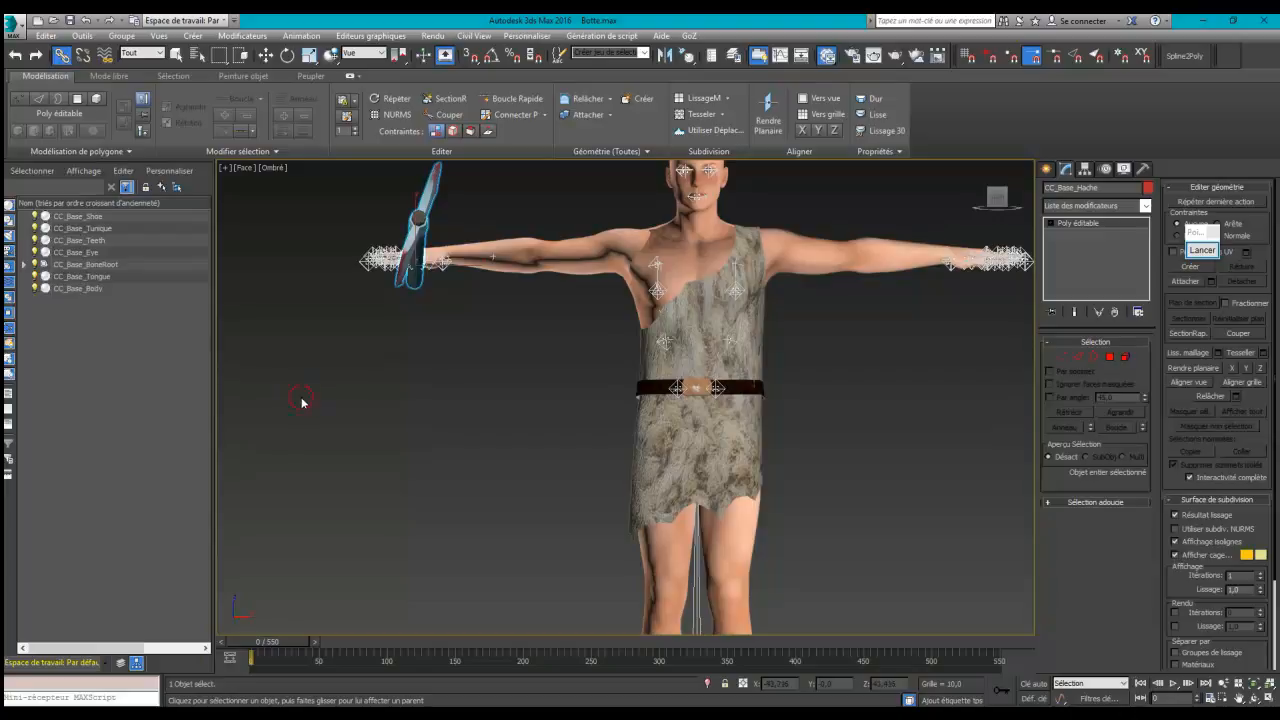
Step: Deselect the axe and scrub the animation to frame 72 and back to frame 0 to check how it follows the hand
click(331, 540)
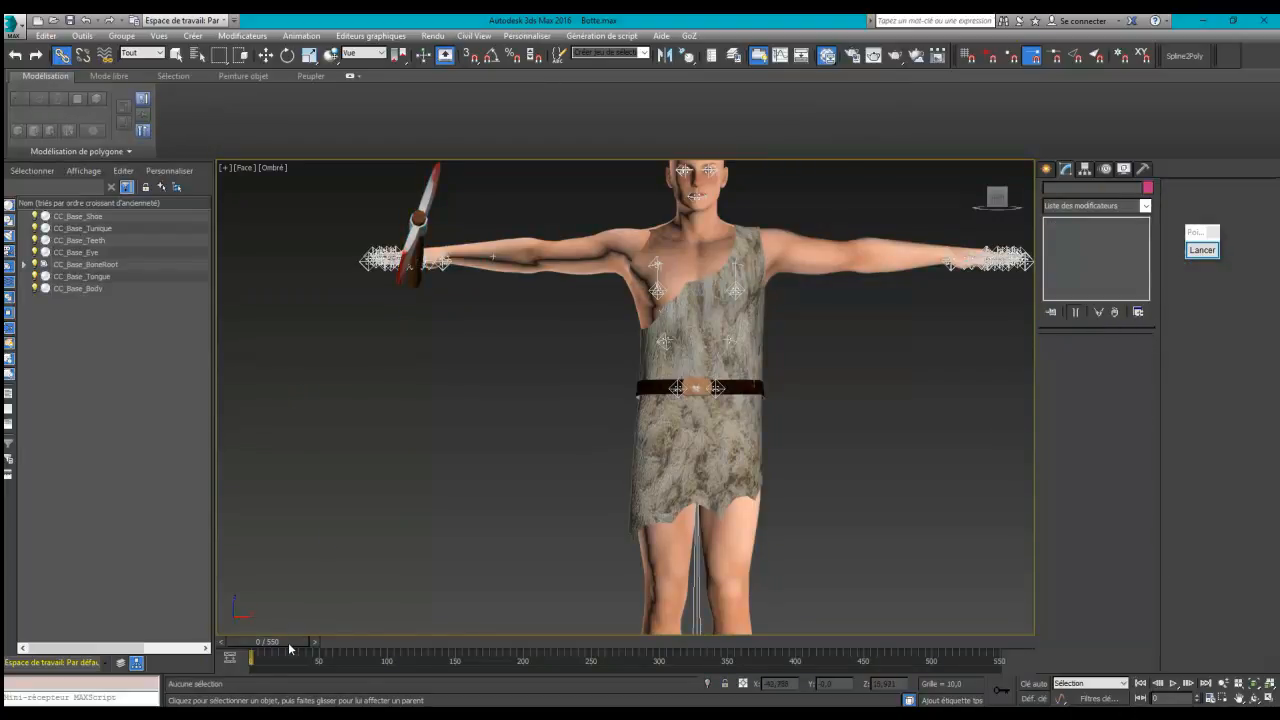
drag(286, 638, 388, 645)
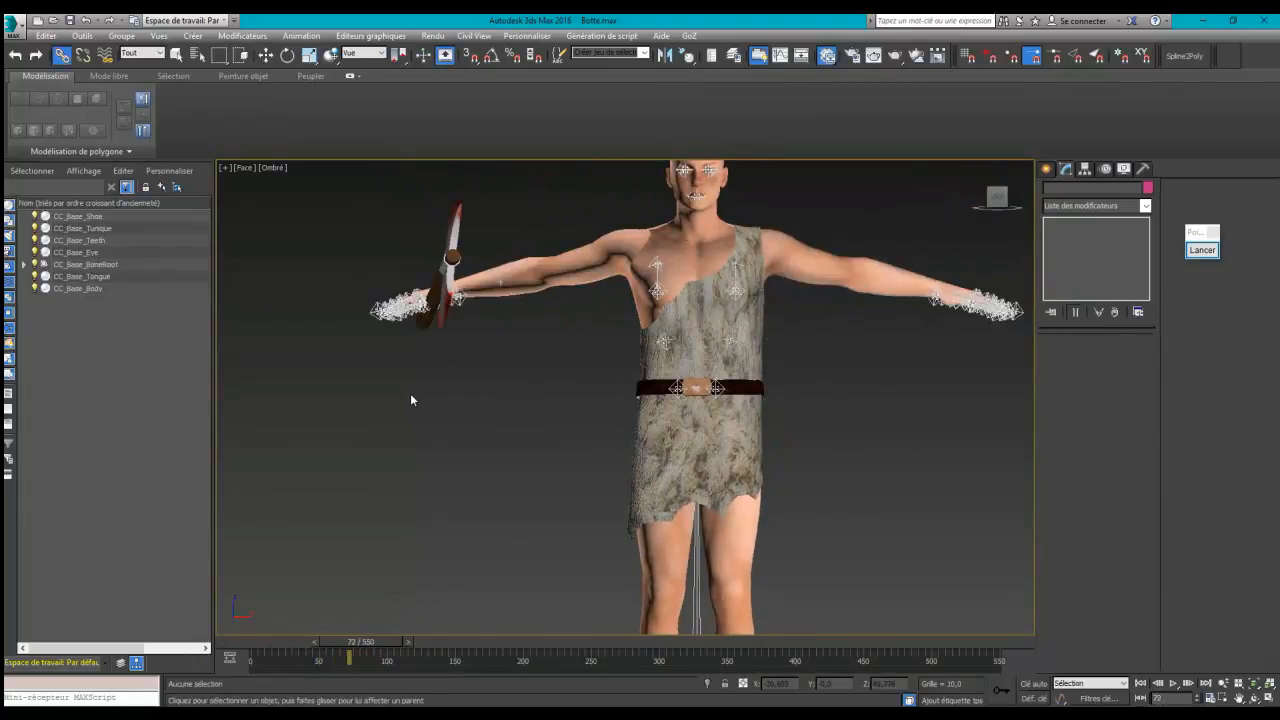
key(z)
click(352, 645)
drag(352, 647, 205, 621)
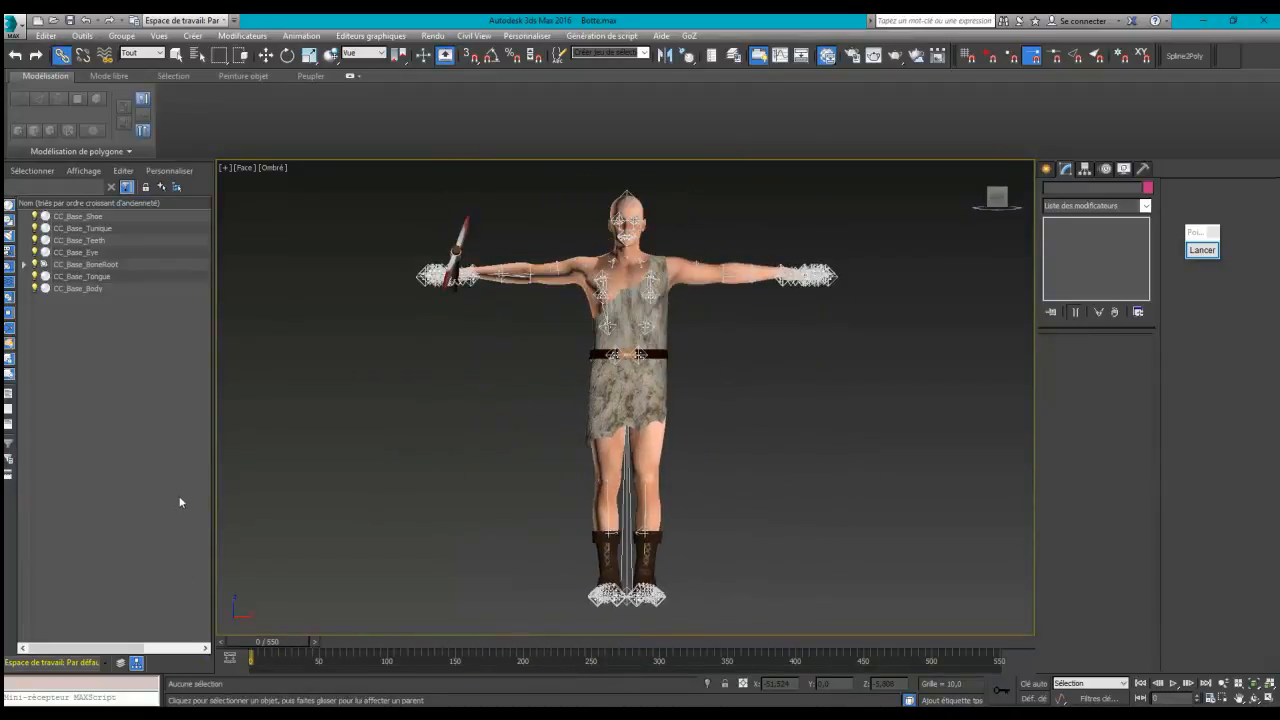
key(F9)
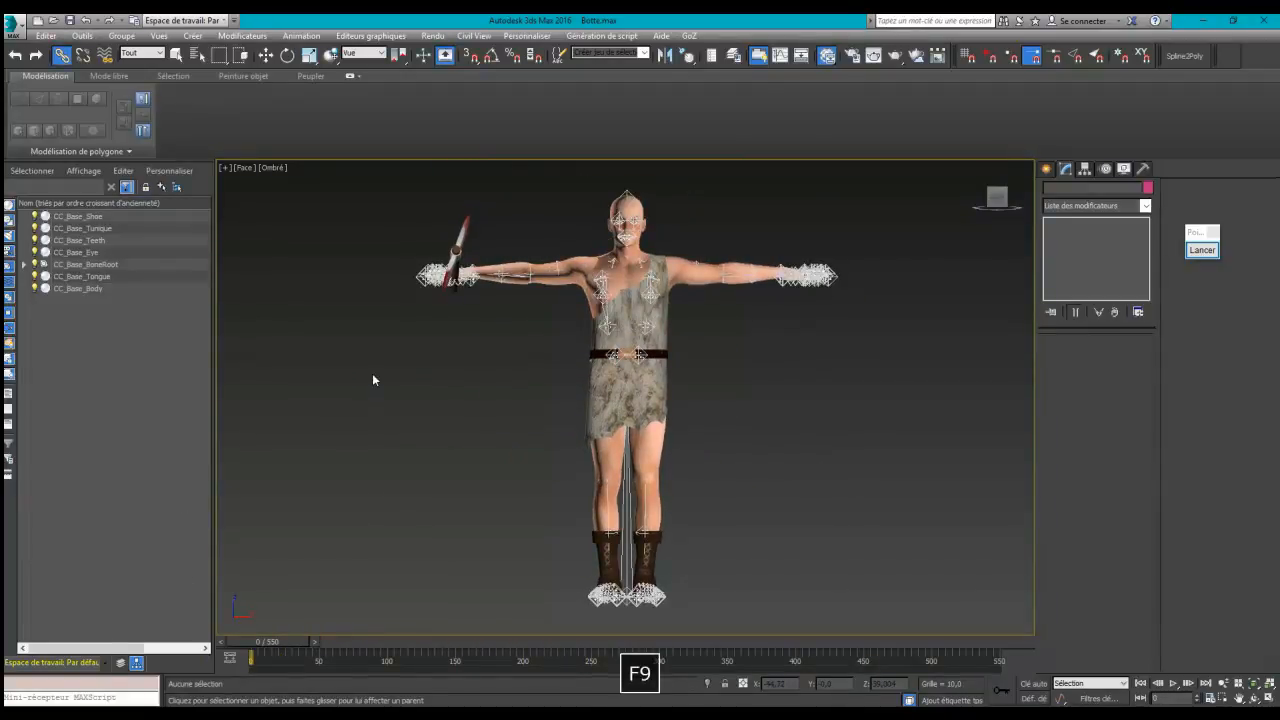
Step: Start a scene export in FBX format and choose the FBX folder inside Tutoriel ORC on the desktop
click(12, 22)
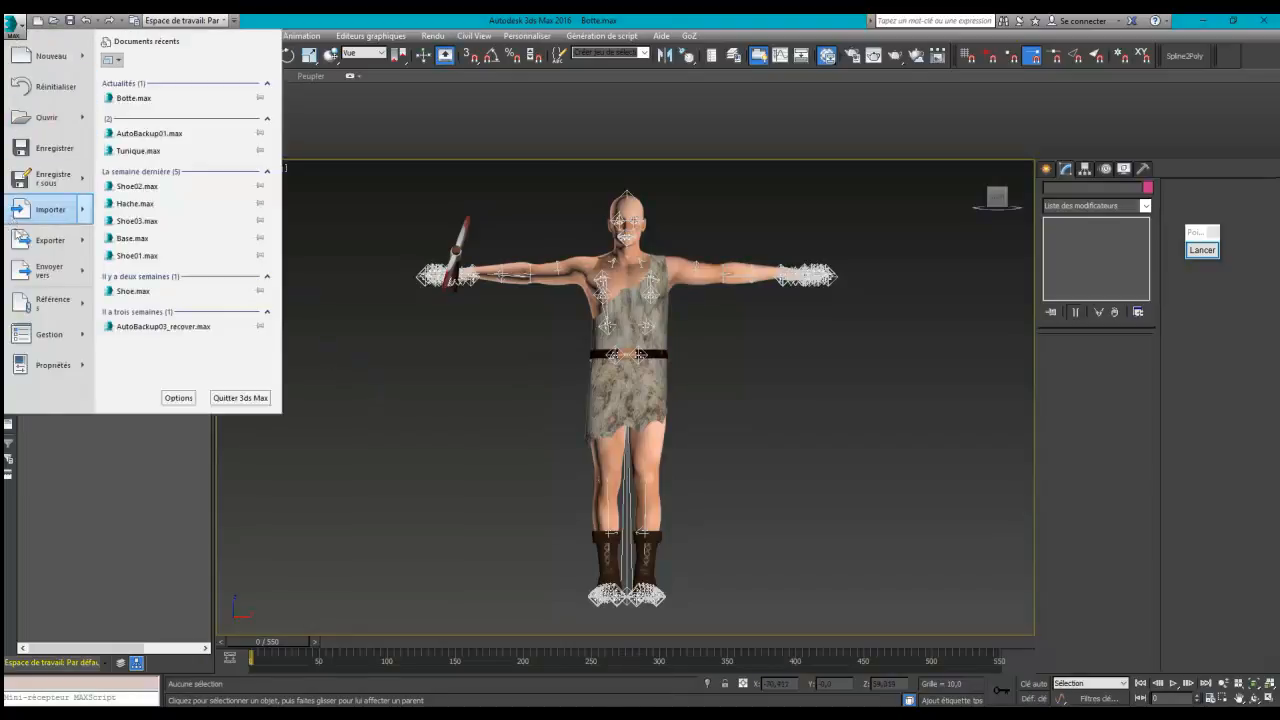
click(25, 240)
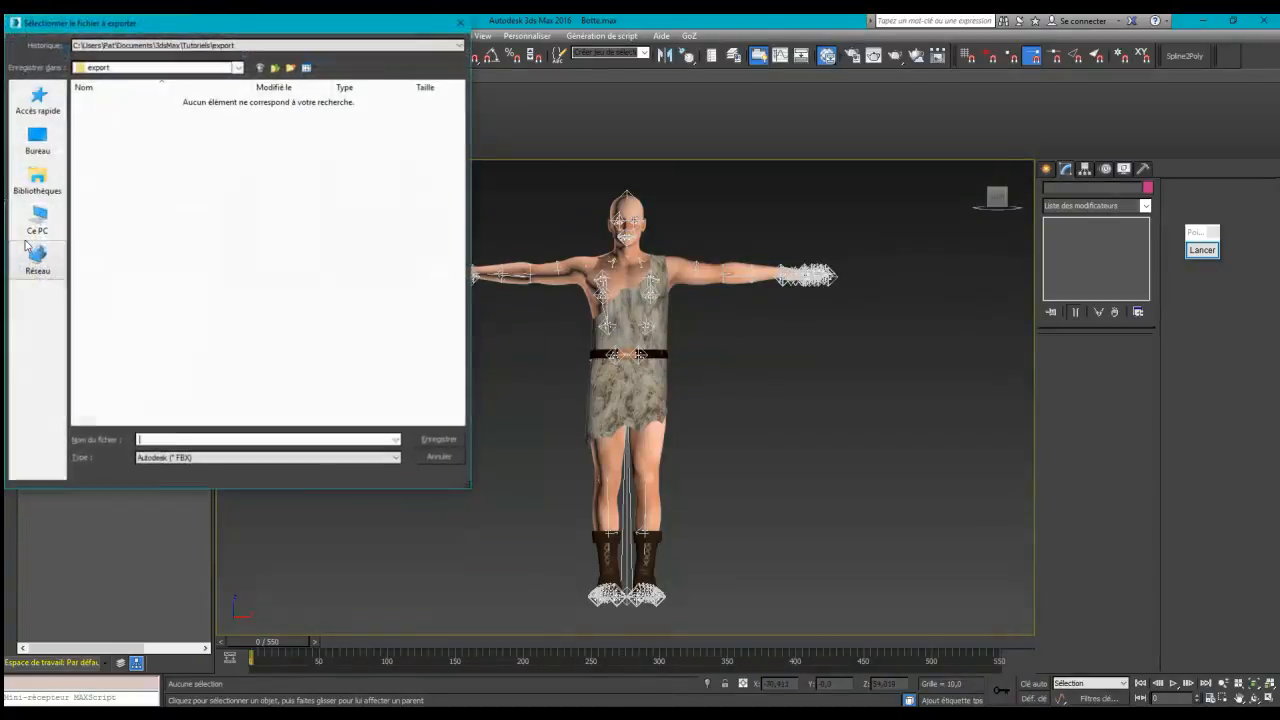
click(45, 155)
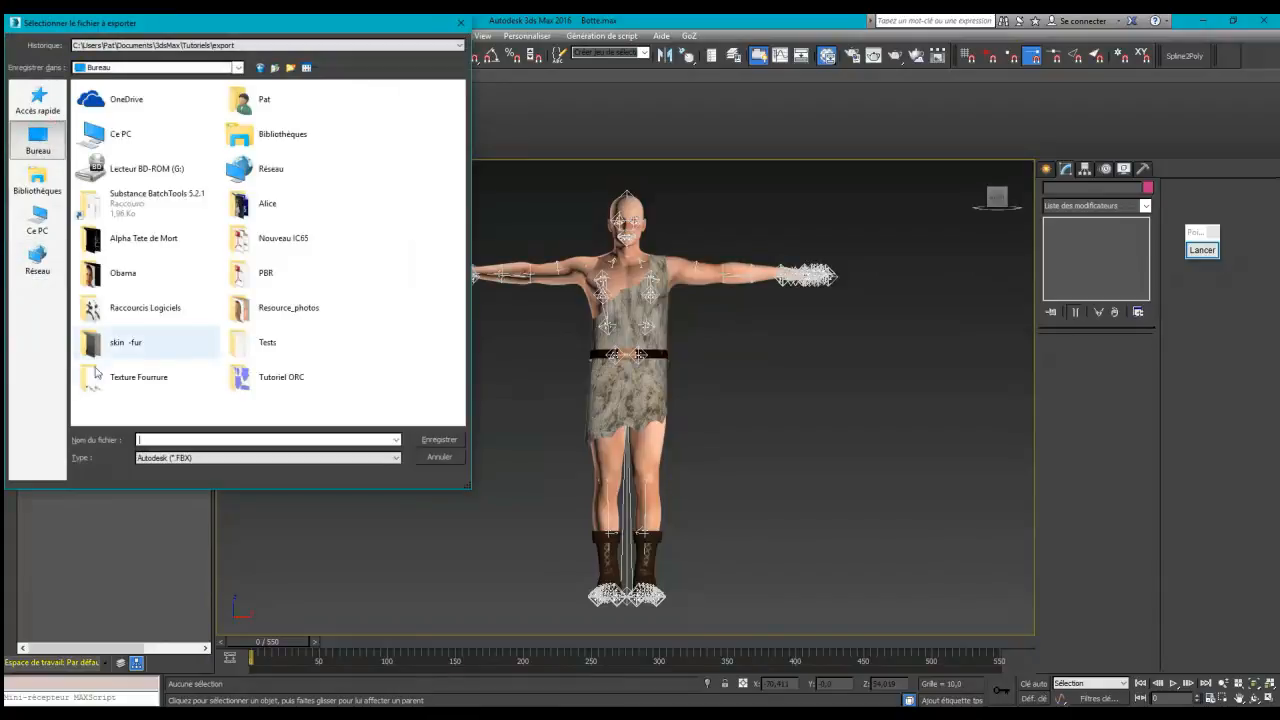
double_click(270, 378)
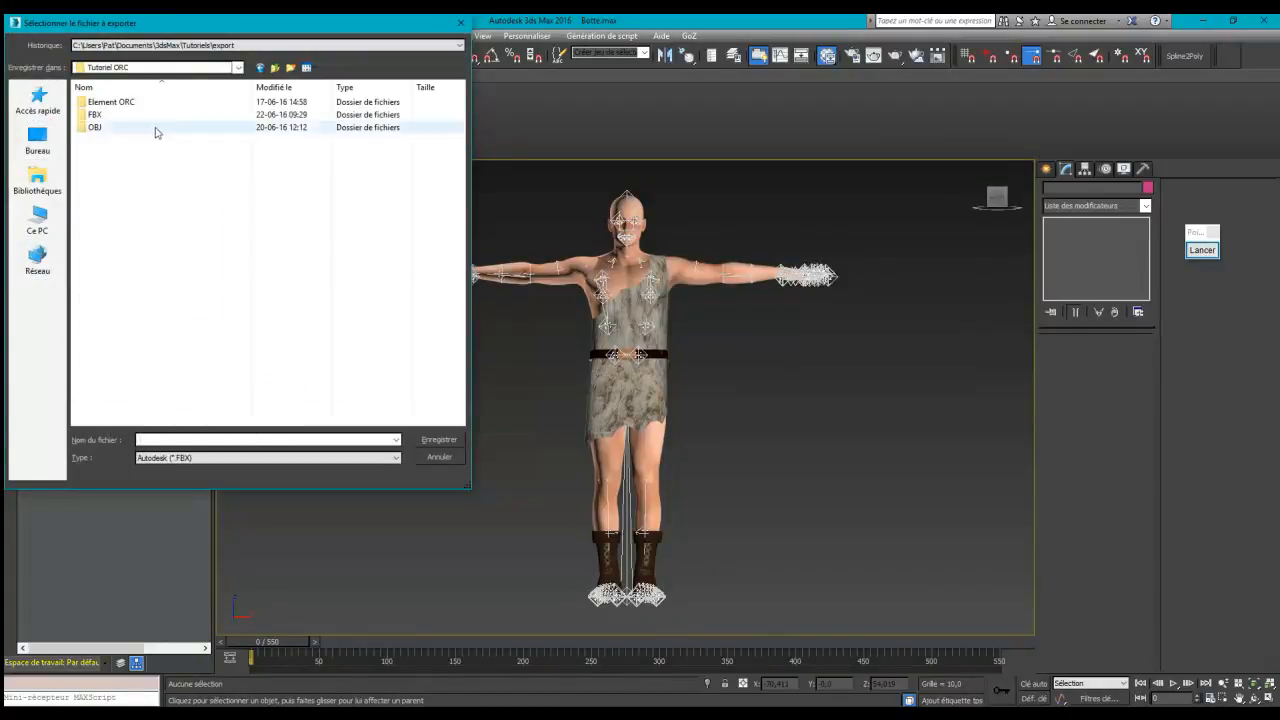
double_click(95, 114)
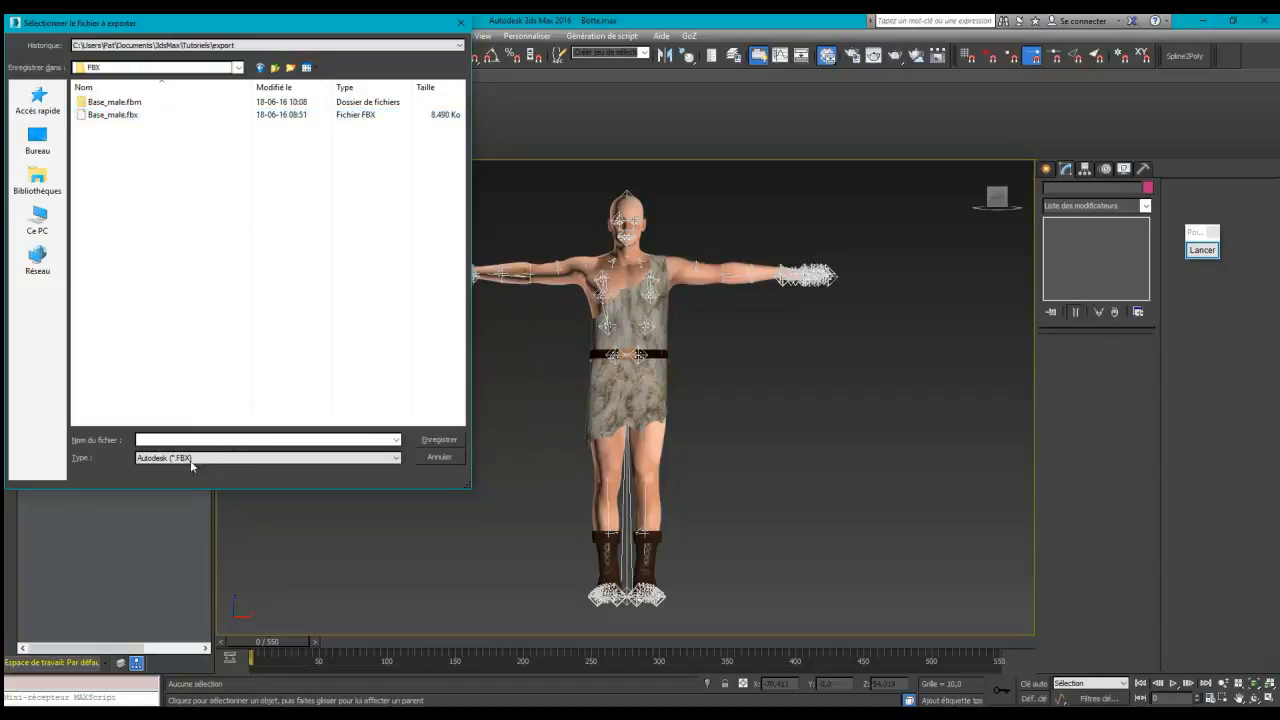
Step: Name the export file Orc_Vetement, export it with the current FBX options and dismiss the export warnings
click(166, 439)
text(Or)
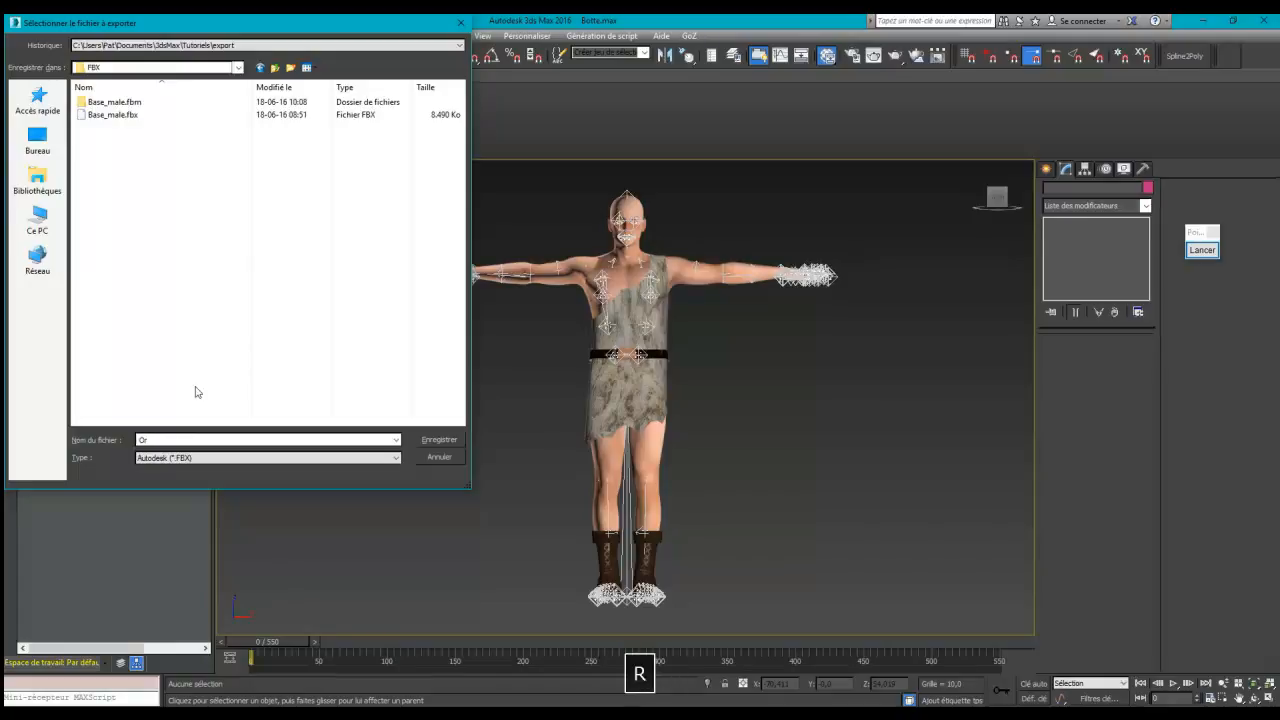
text(c_V)
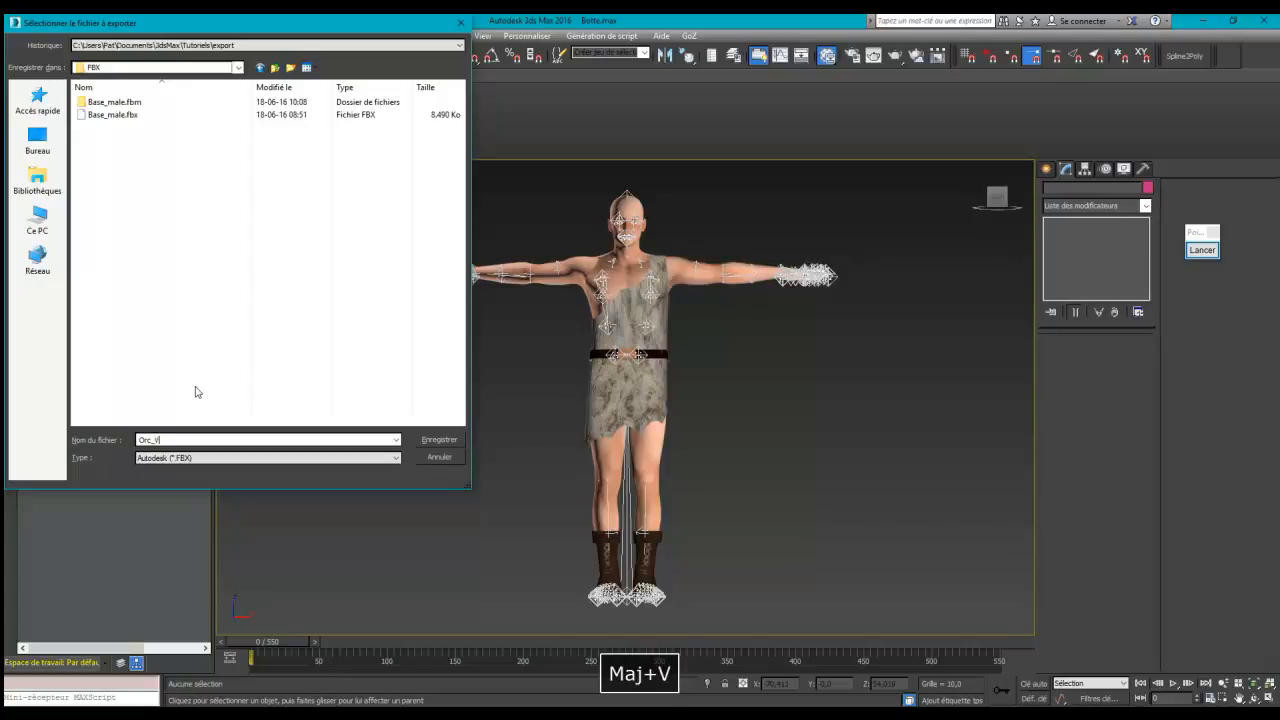
text(etement)
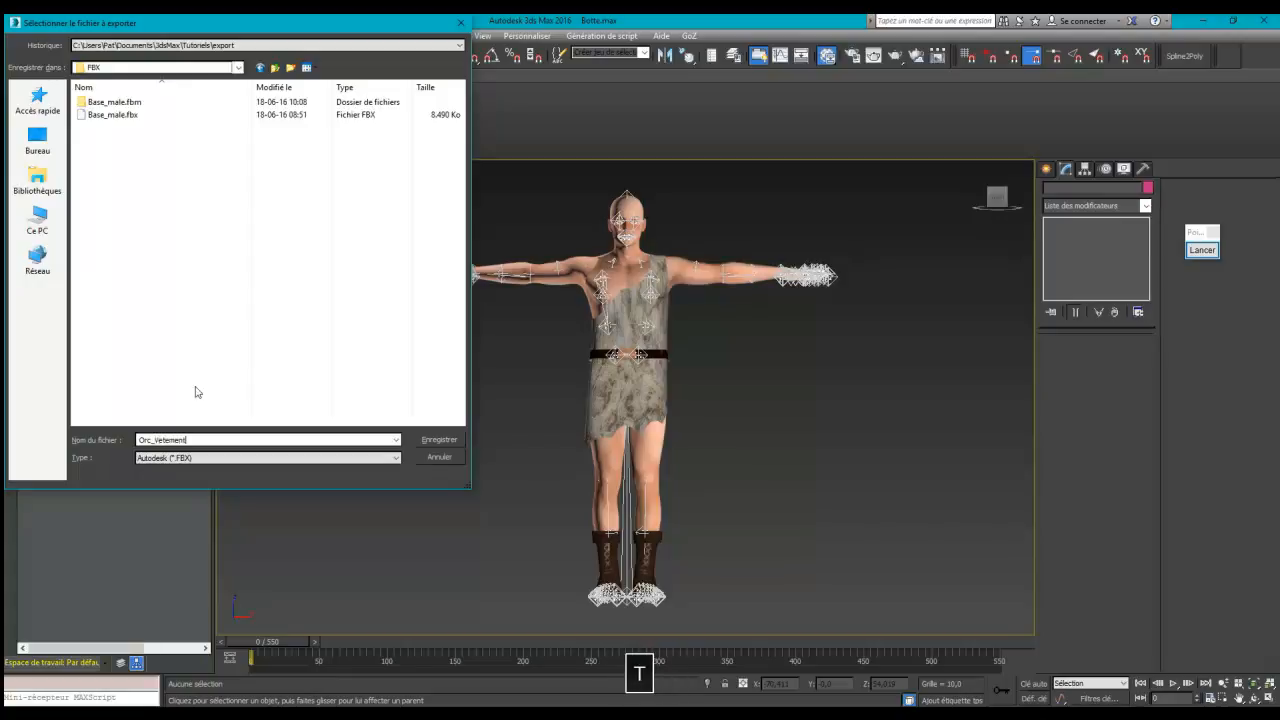
key(Return)
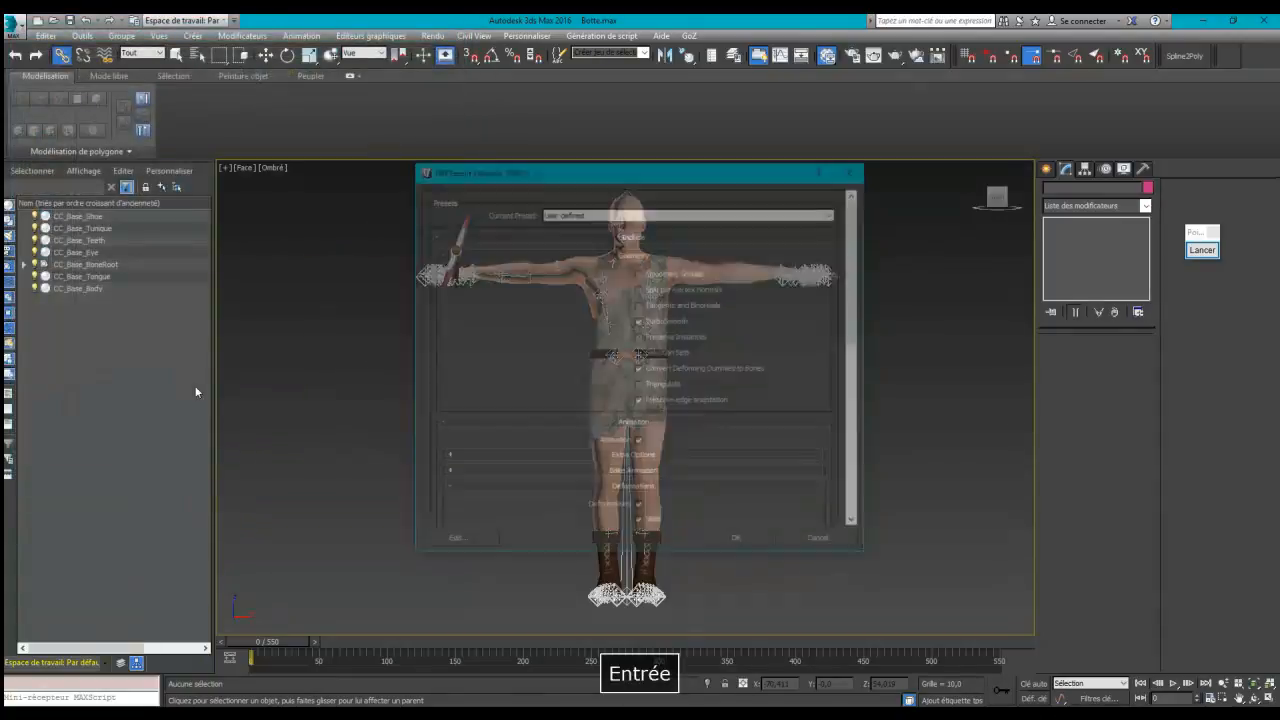
click(735, 541)
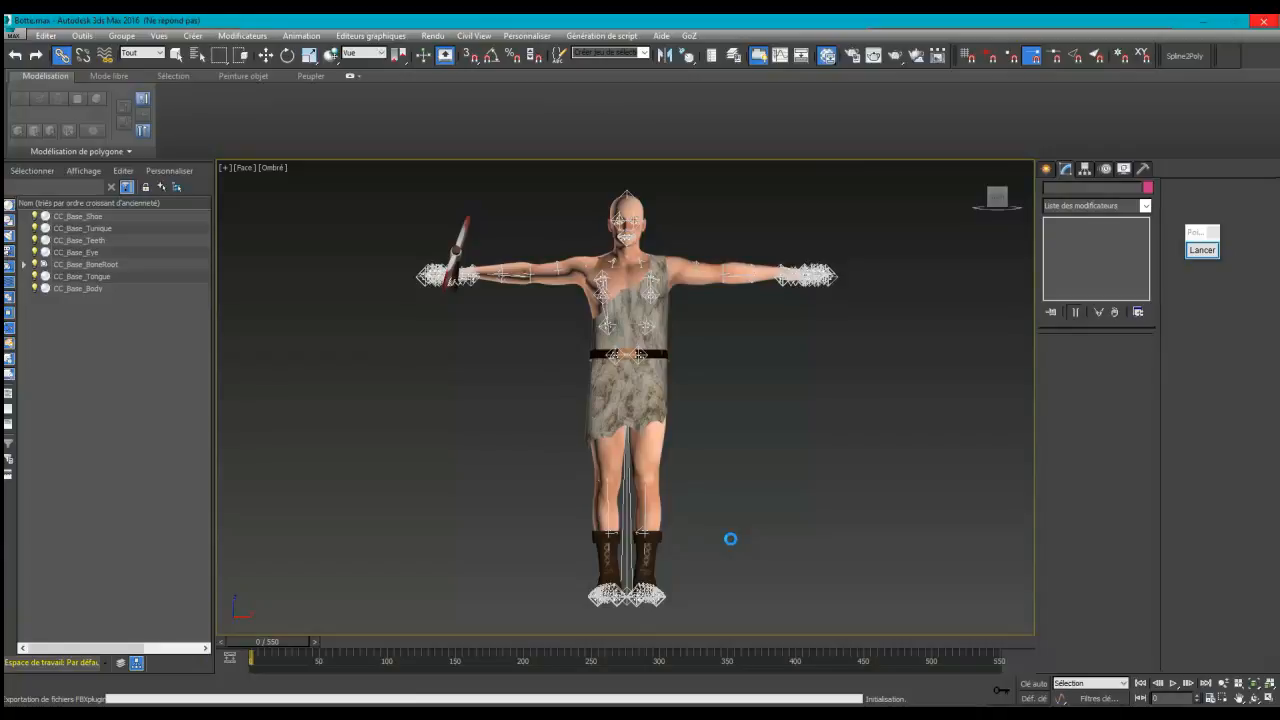
key(F9)
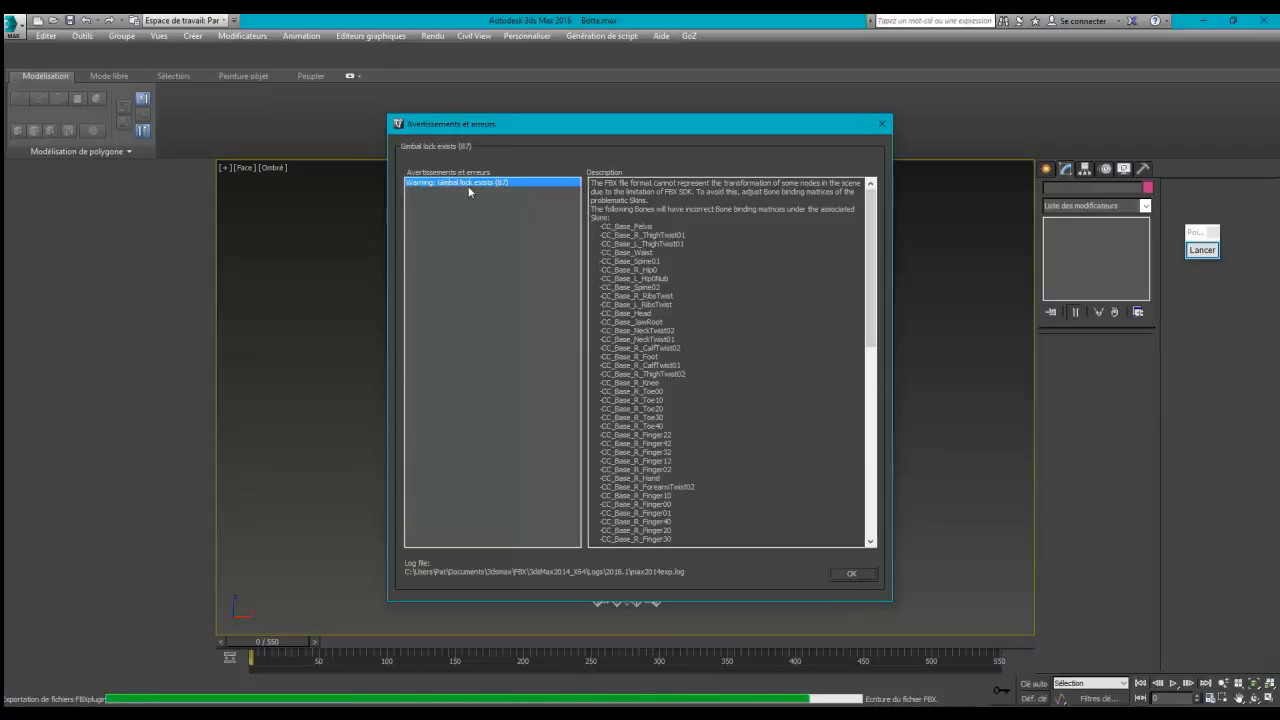
click(846, 572)
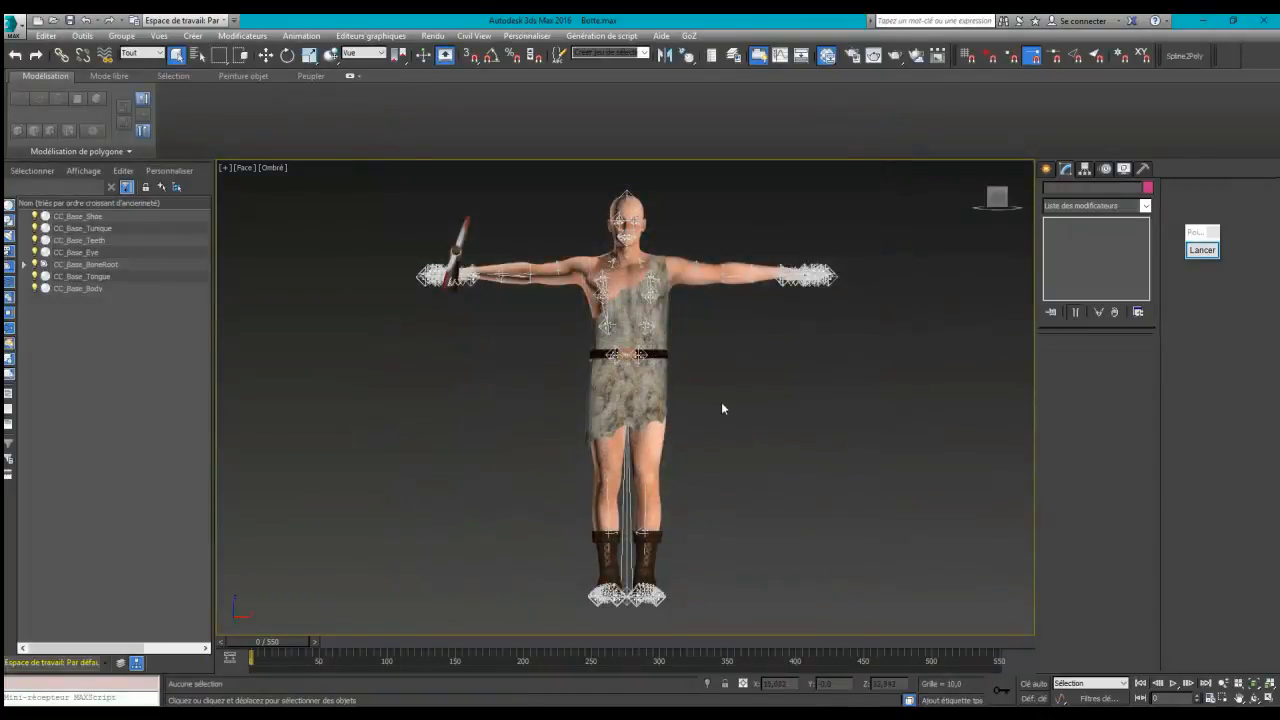